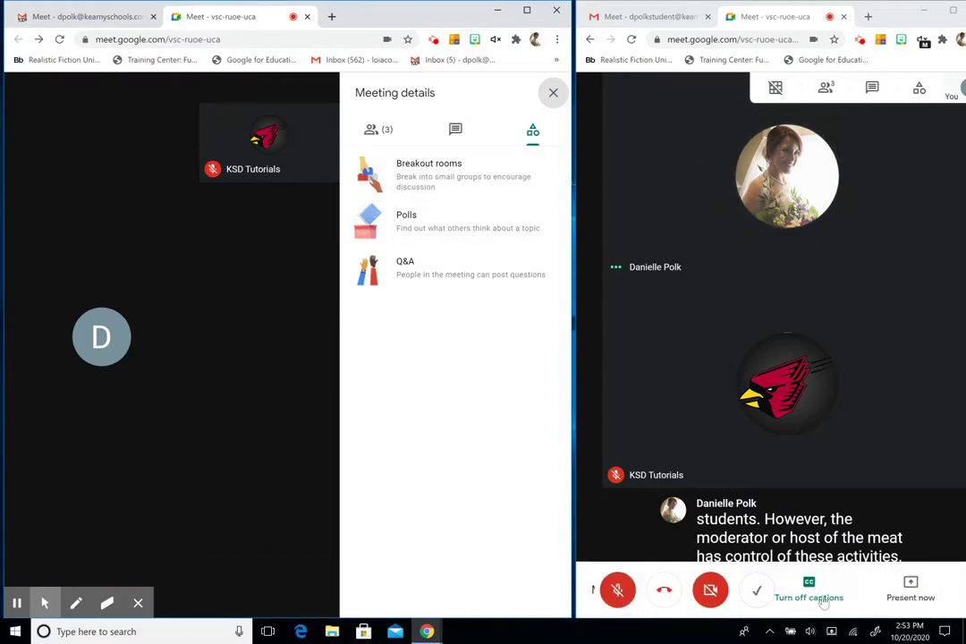
Turn off captions in the student's meeting window and turn on Q&A in the host's meeting window
{"action": "left_click", "coordinate": [808, 590]}
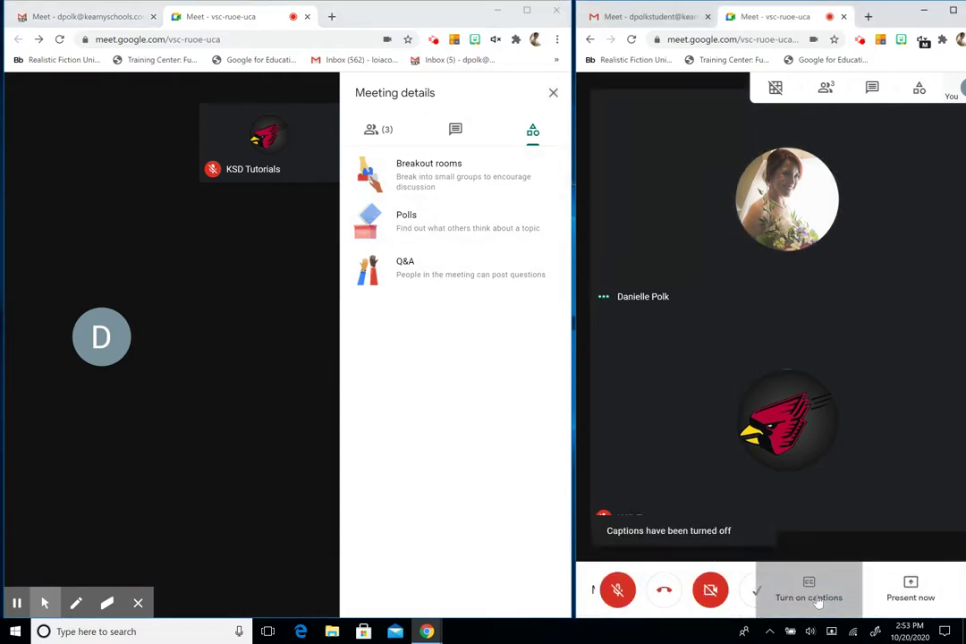
{"action": "left_click", "coordinate": [412, 287]}
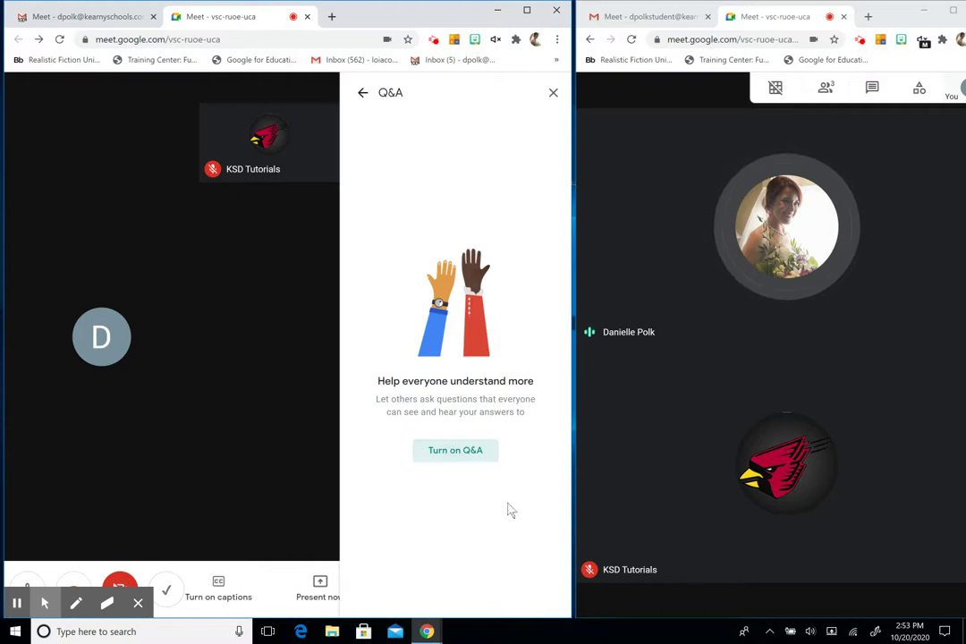
{"action": "left_click", "coordinate": [449, 455]}
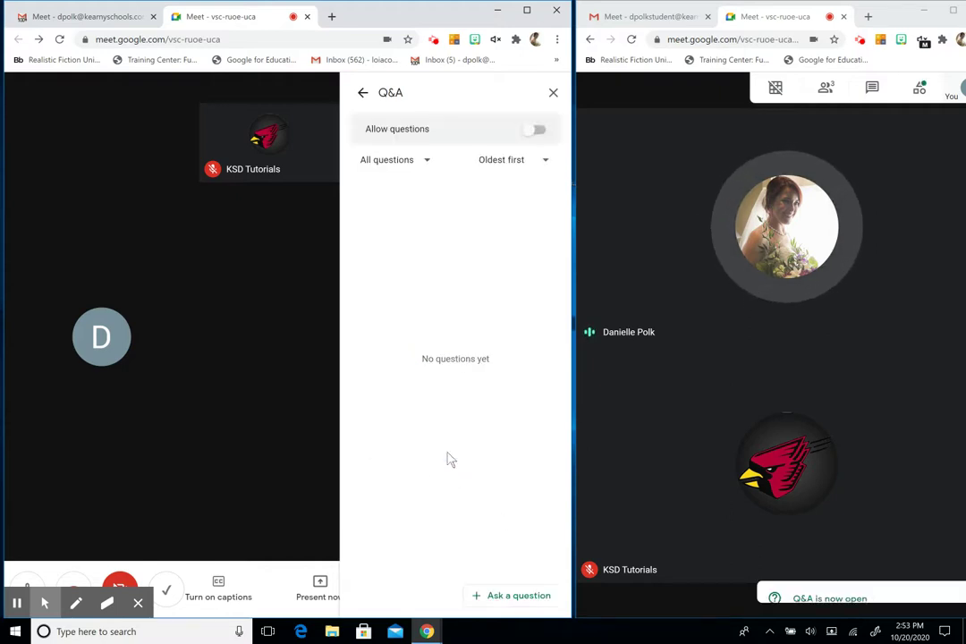
Look over the Q&A filter and sort options, and post the question "How was yesterday's lesson?" as host
{"action": "left_click", "coordinate": [424, 169]}
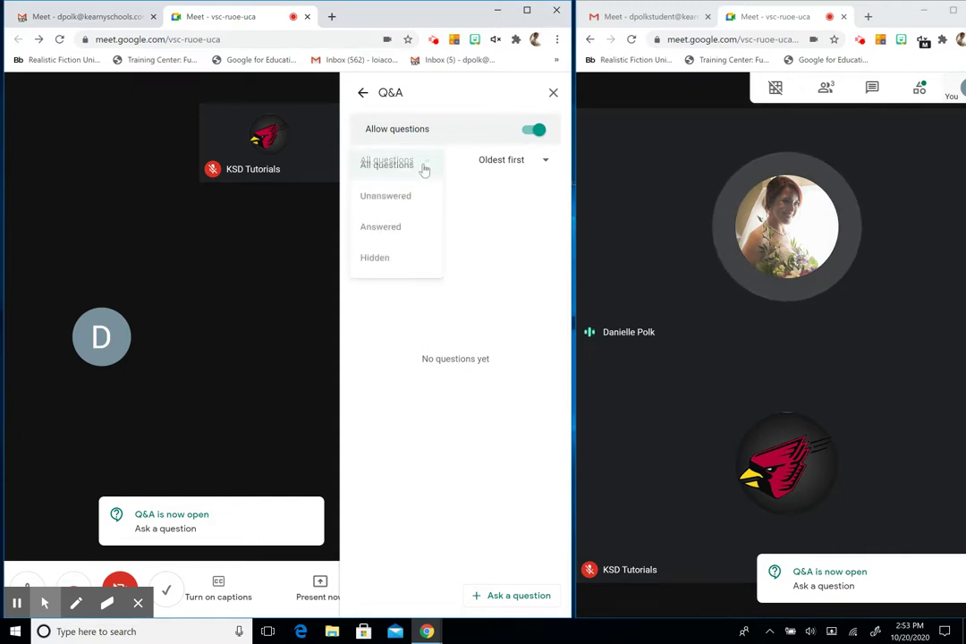
{"action": "left_click", "coordinate": [528, 163]}
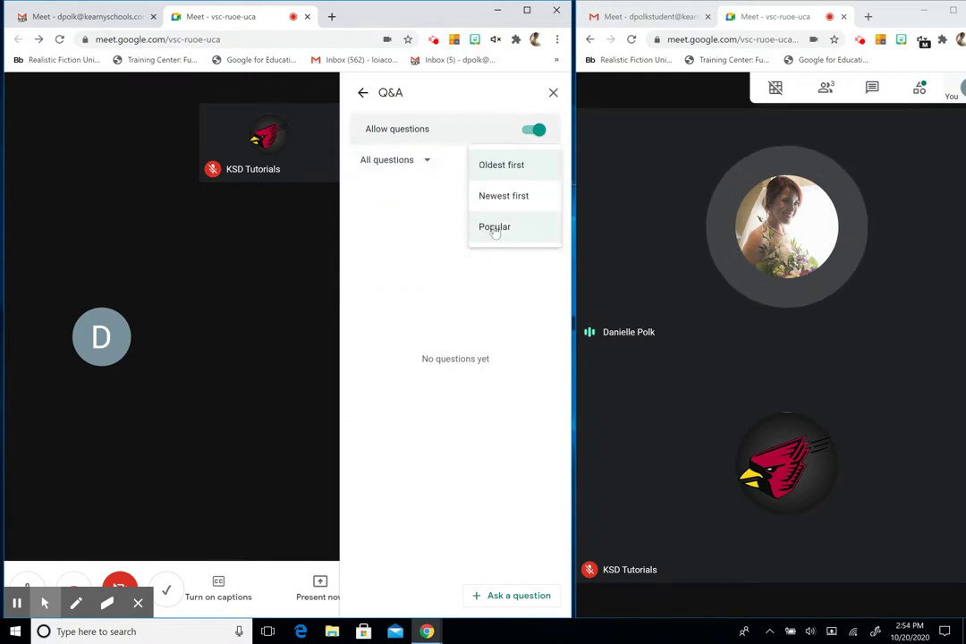
{"action": "left_click", "coordinate": [502, 601]}
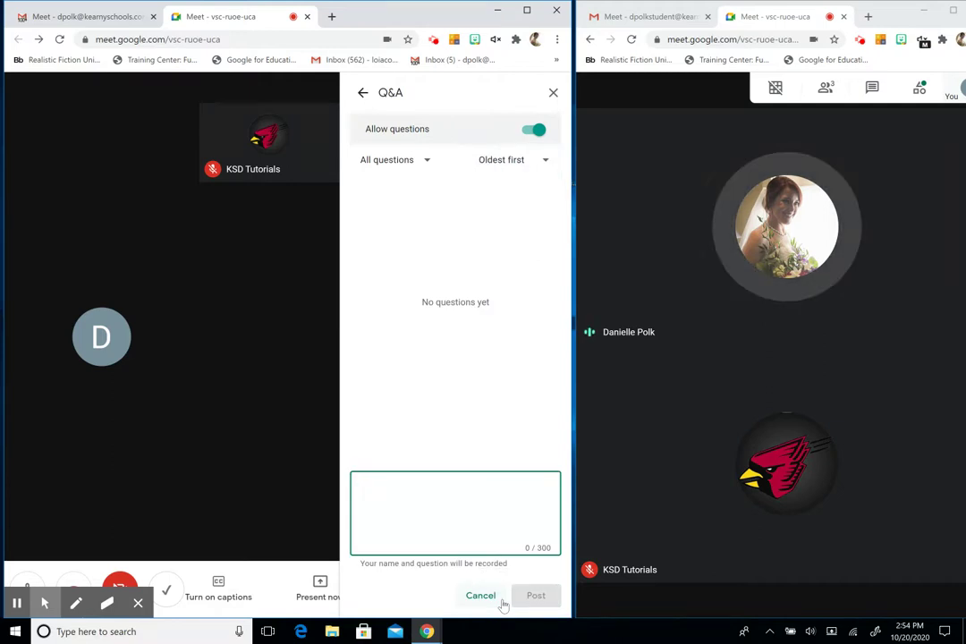
{"action": "type", "text": "Ho"}
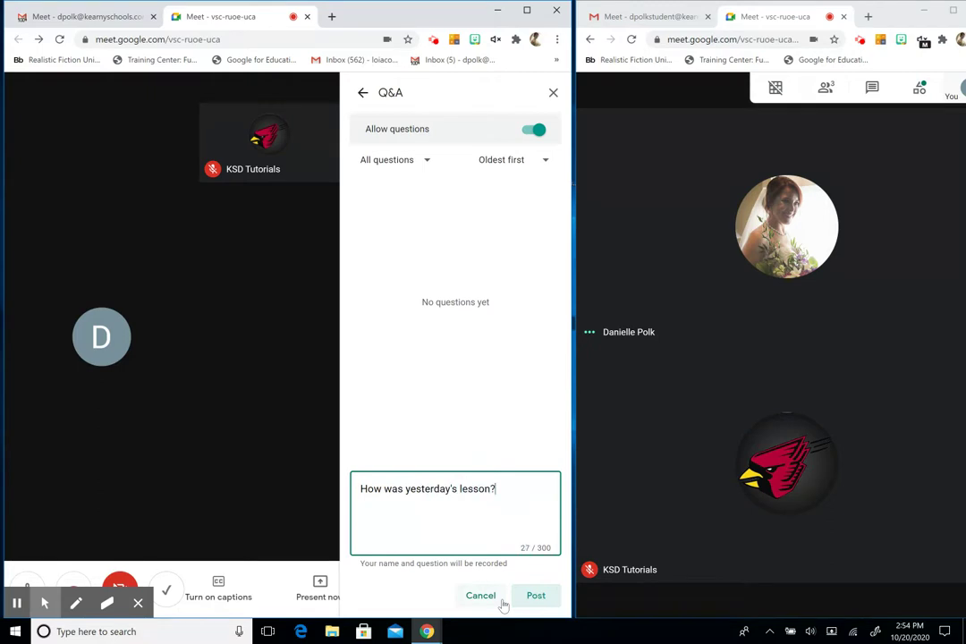
{"action": "type", "text": "w was yesterday's lesson?"}
{"action": "left_click", "coordinate": [531, 597]}
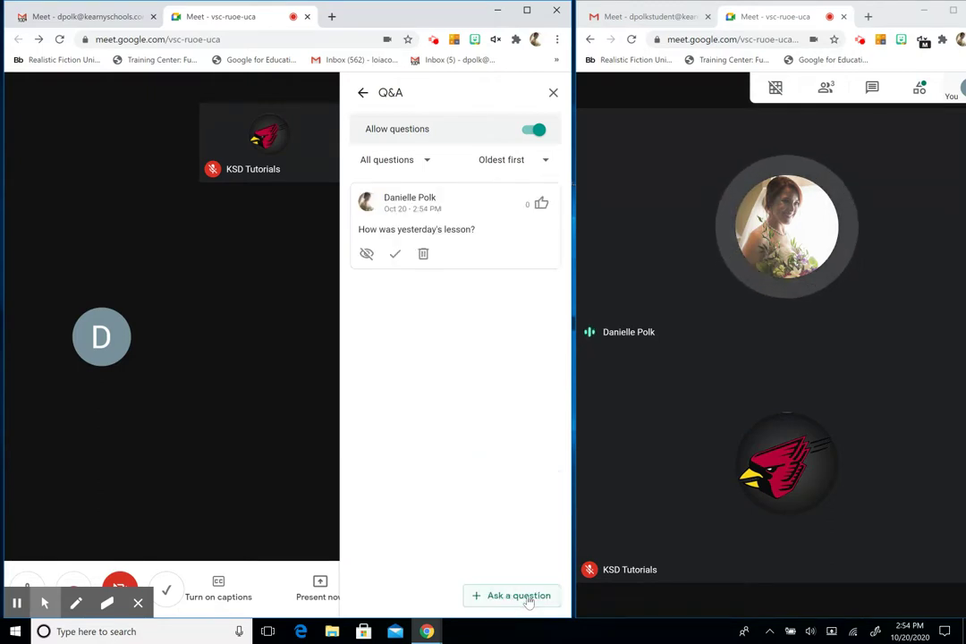
Upvote the posted question about yesterday's lesson and mark it as answered
{"action": "left_click", "coordinate": [541, 205]}
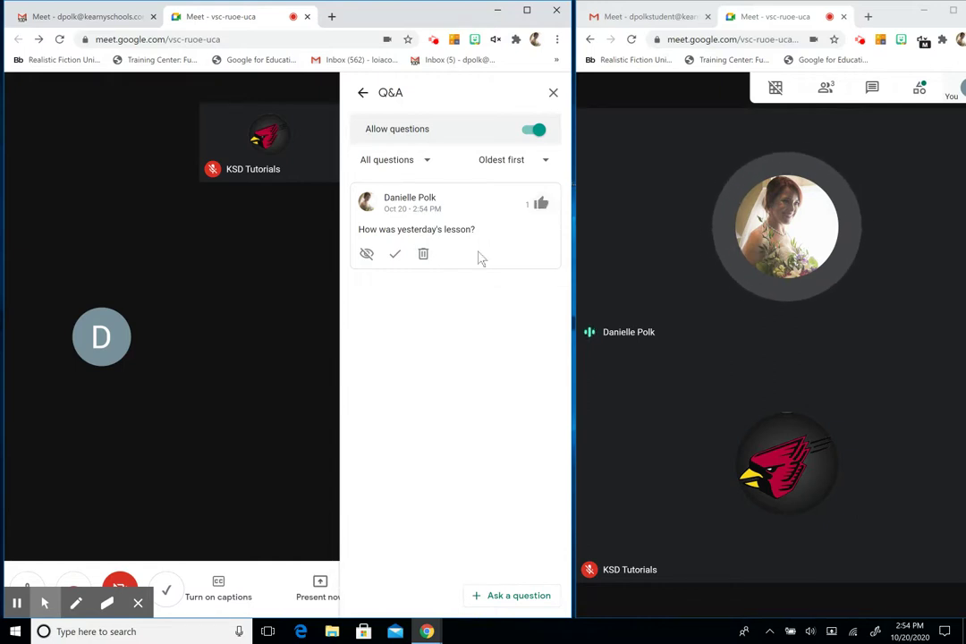
{"action": "left_click", "coordinate": [394, 257]}
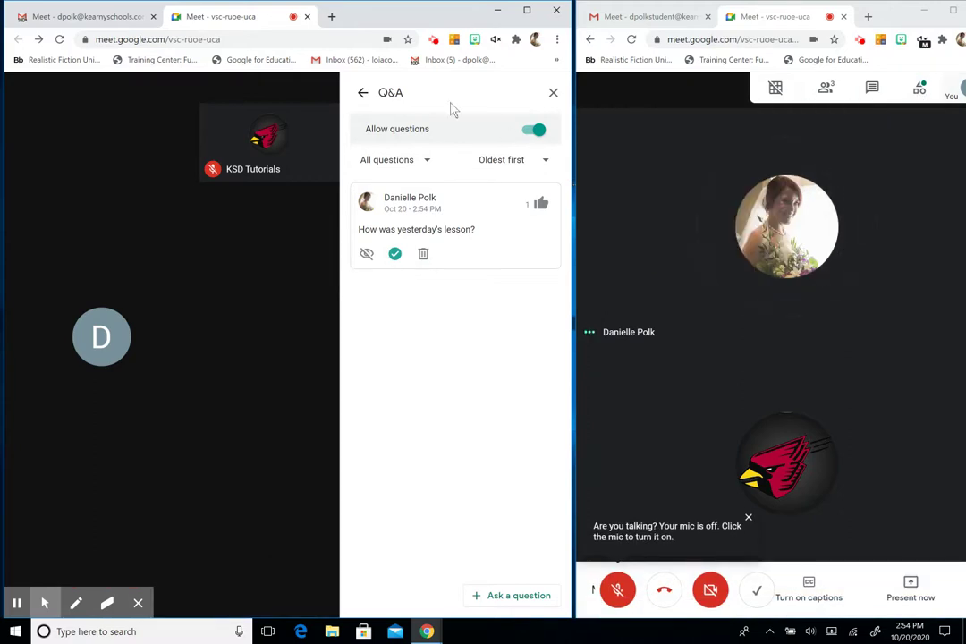
Display the meeting's polls in both the host's and the student's windows
{"action": "left_click", "coordinate": [363, 94]}
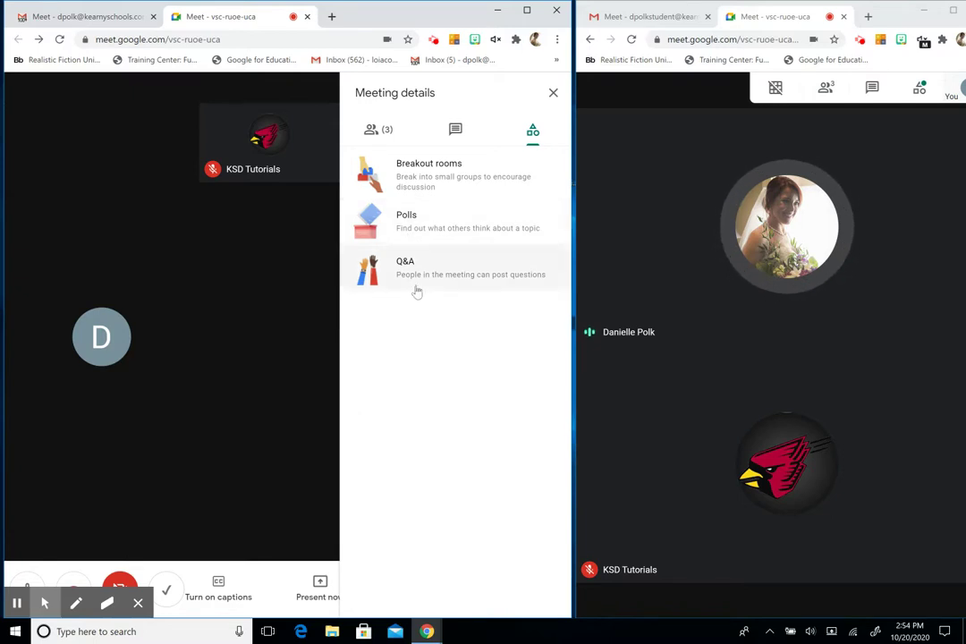
{"action": "left_click", "coordinate": [442, 229]}
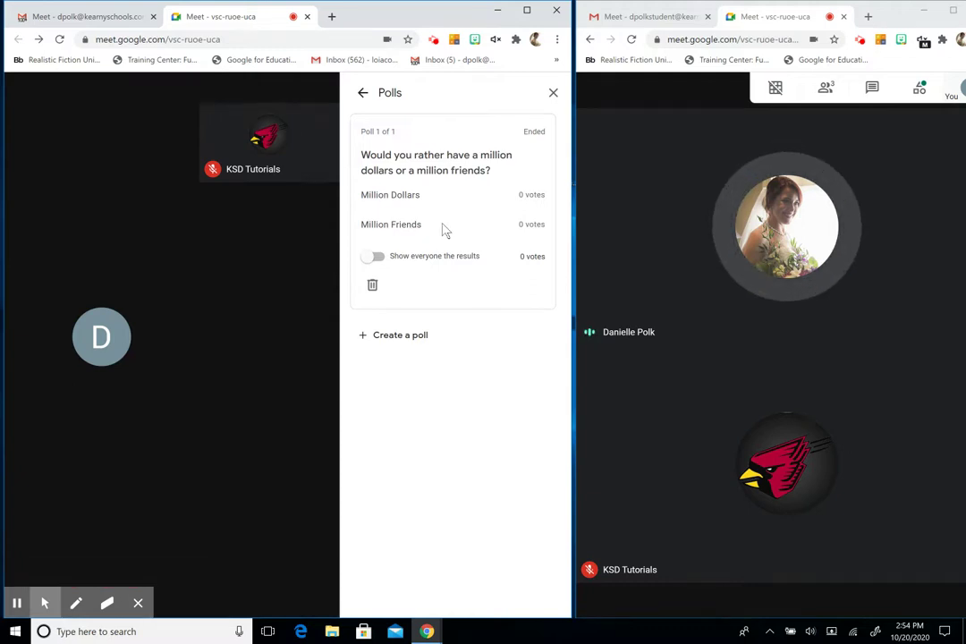
{"action": "left_click", "coordinate": [921, 91]}
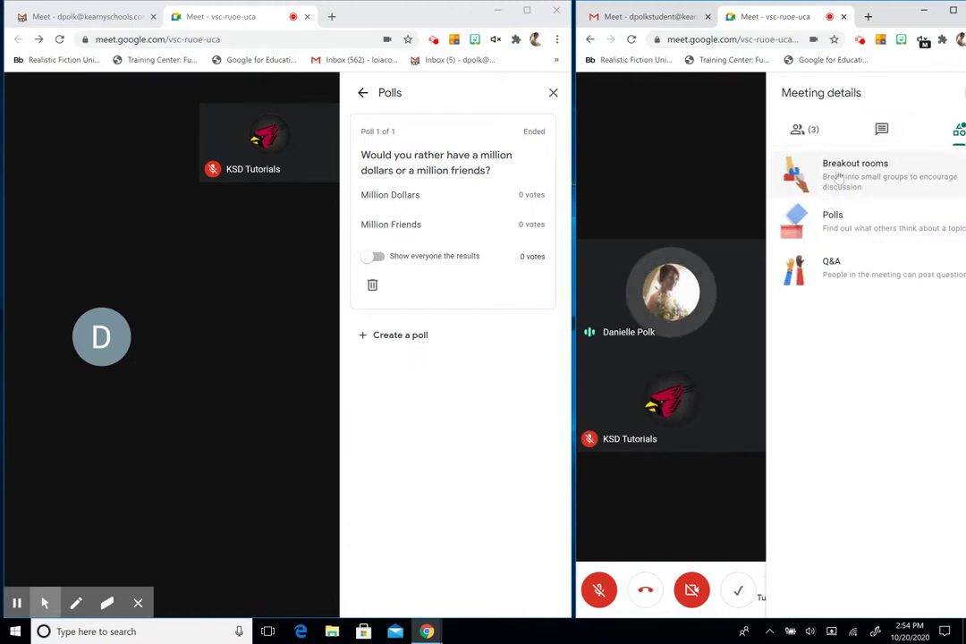
{"action": "left_click", "coordinate": [821, 219]}
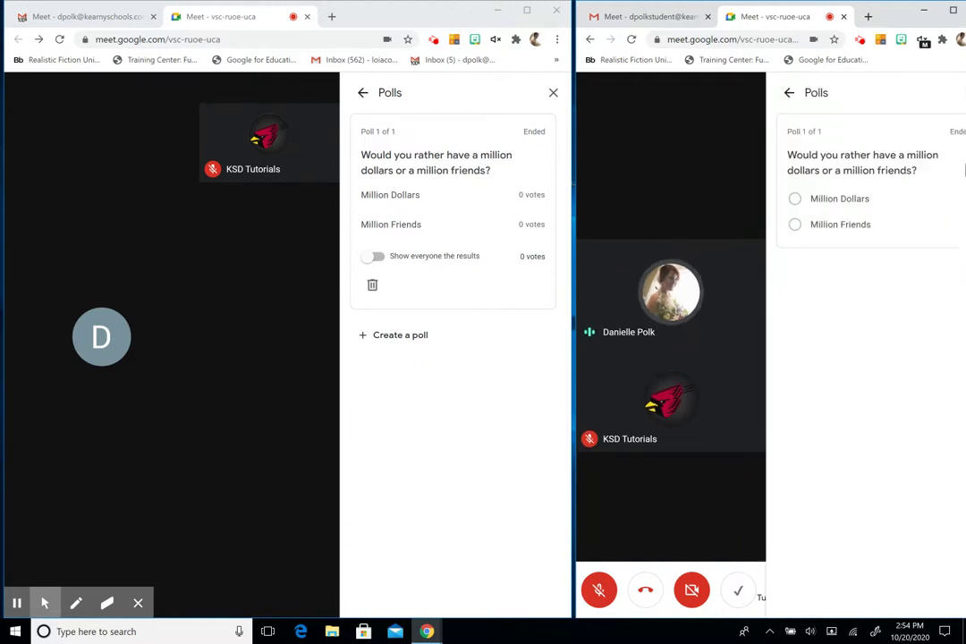
Start a new poll as host with the question "Would you rather have a pet duck or a pet rabbit?"
{"action": "left_click", "coordinate": [414, 336]}
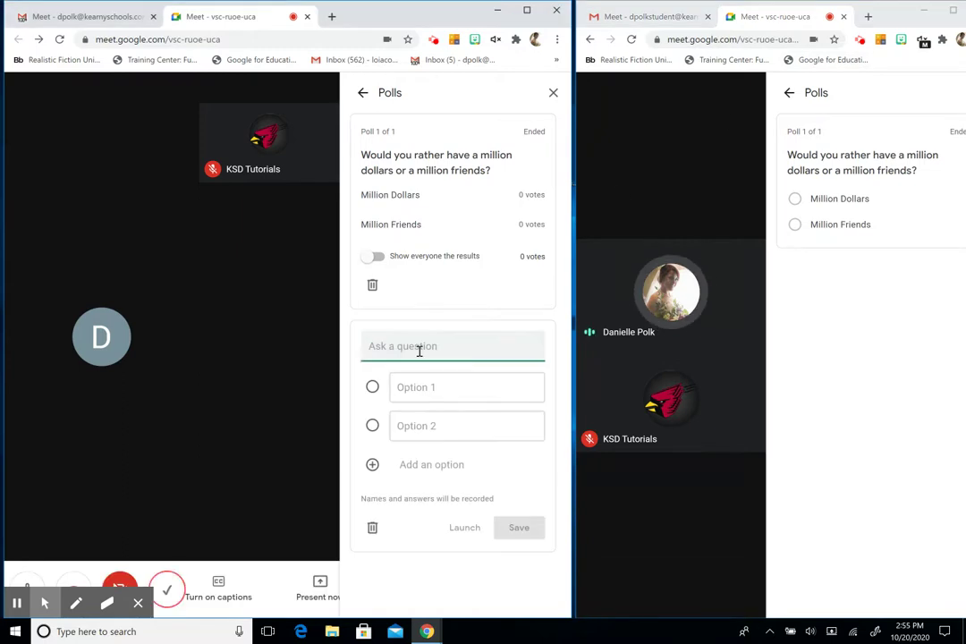
{"action": "type", "text": "Would yo"}
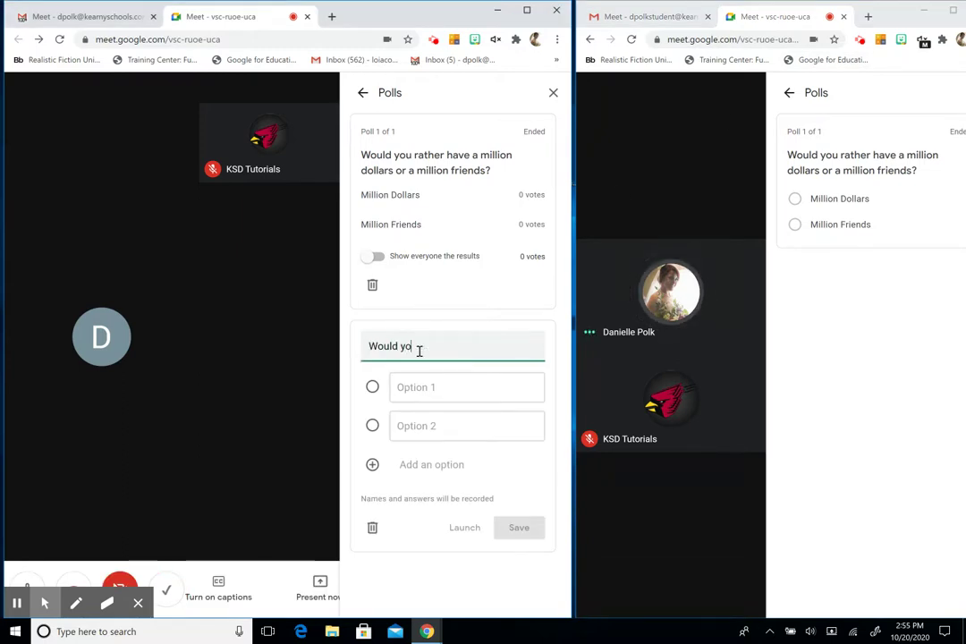
{"action": "type", "text": "u rather"}
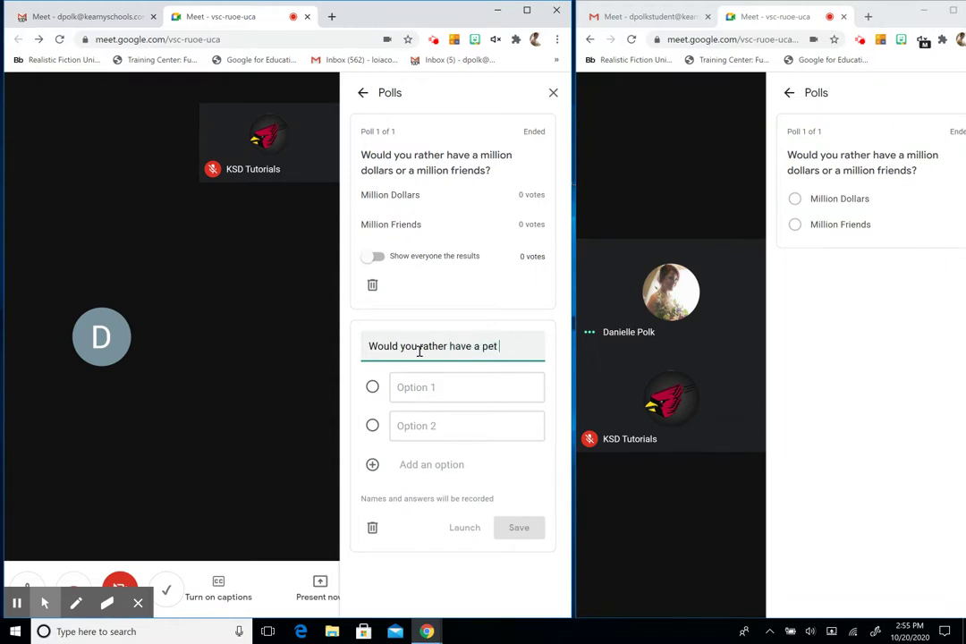
{"action": "type", "text": "have a pet duck or a pet rabbit?"}
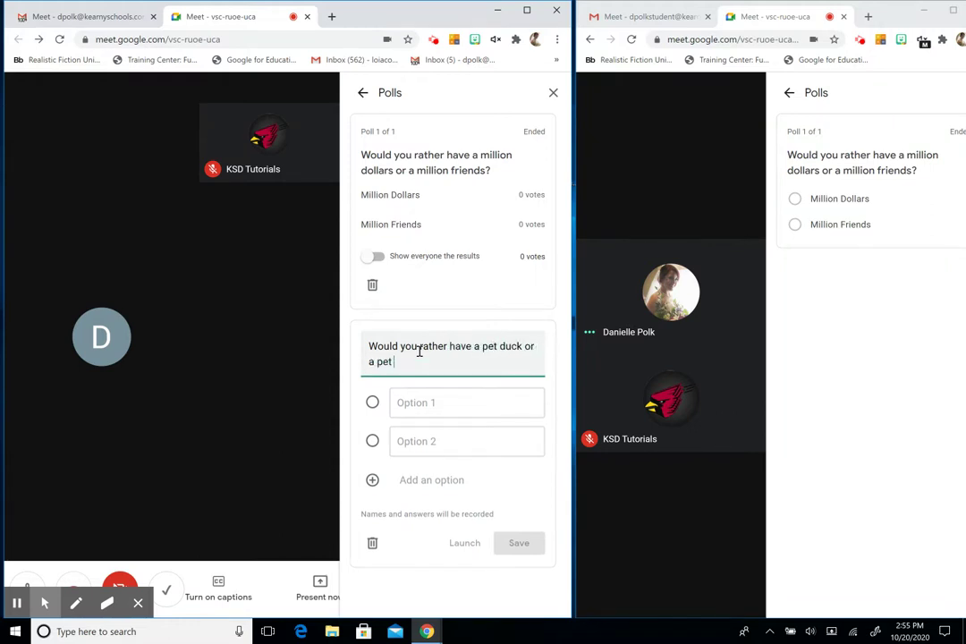
Give the pet poll the answer options "duck" and "rabbit" and save it without launching it
{"action": "left_click", "coordinate": [420, 403]}
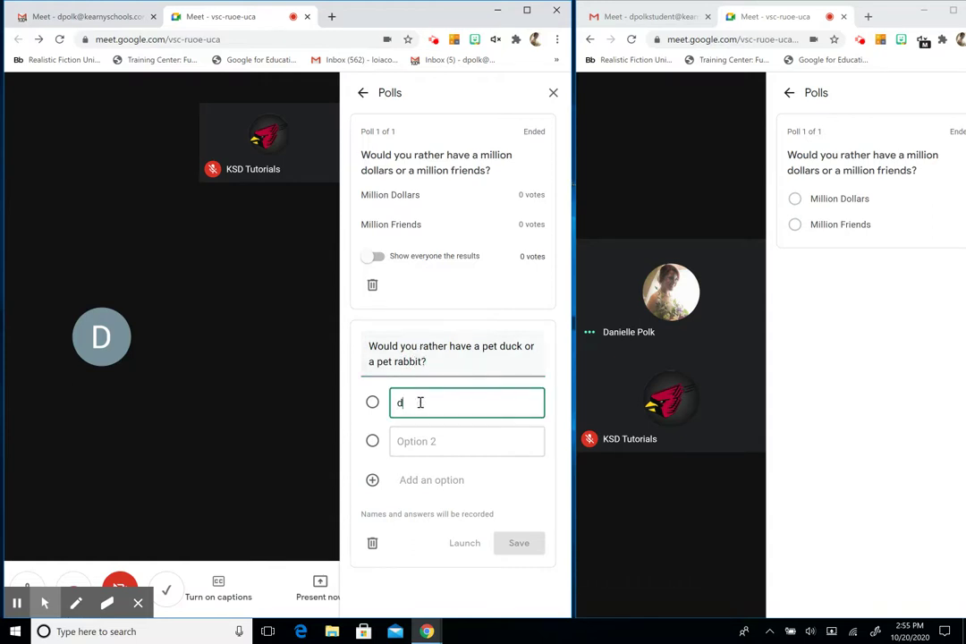
{"action": "key", "text": "Tab"}
{"action": "key", "text": "Tab"}
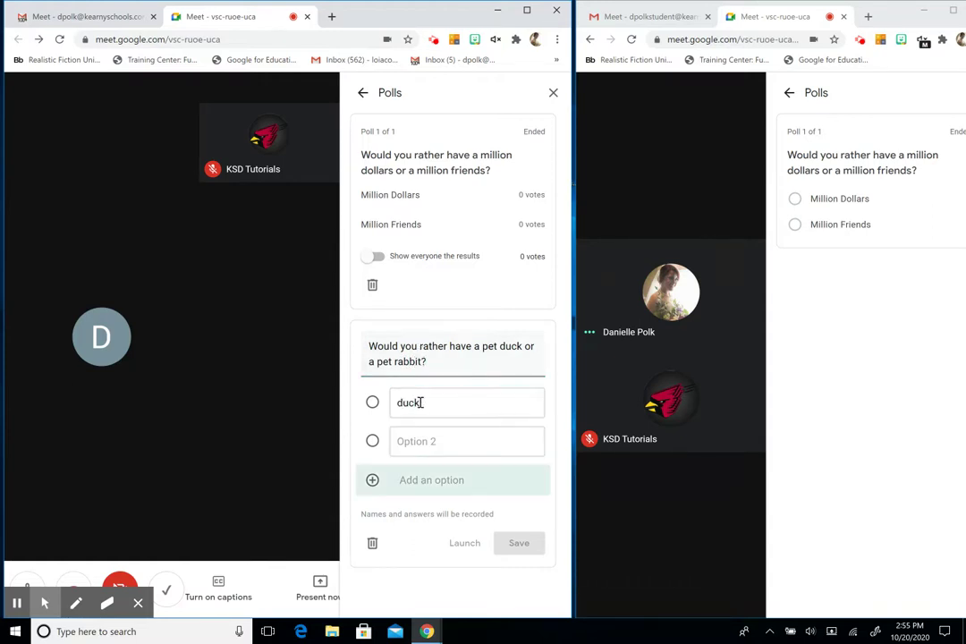
{"action": "left_click", "coordinate": [422, 448]}
{"action": "type", "text": "rabbit"}
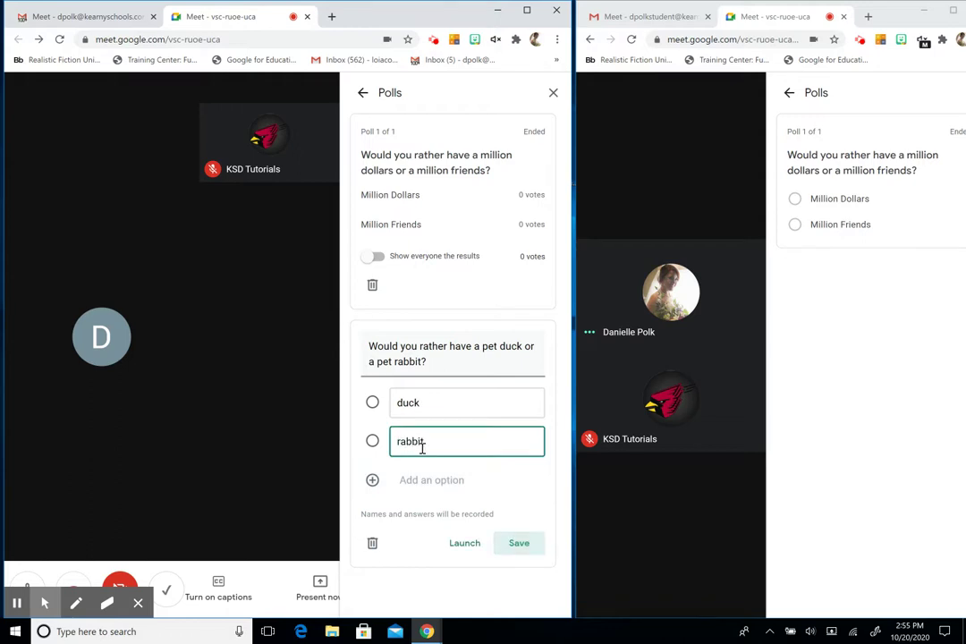
{"action": "left_click", "coordinate": [518, 551]}
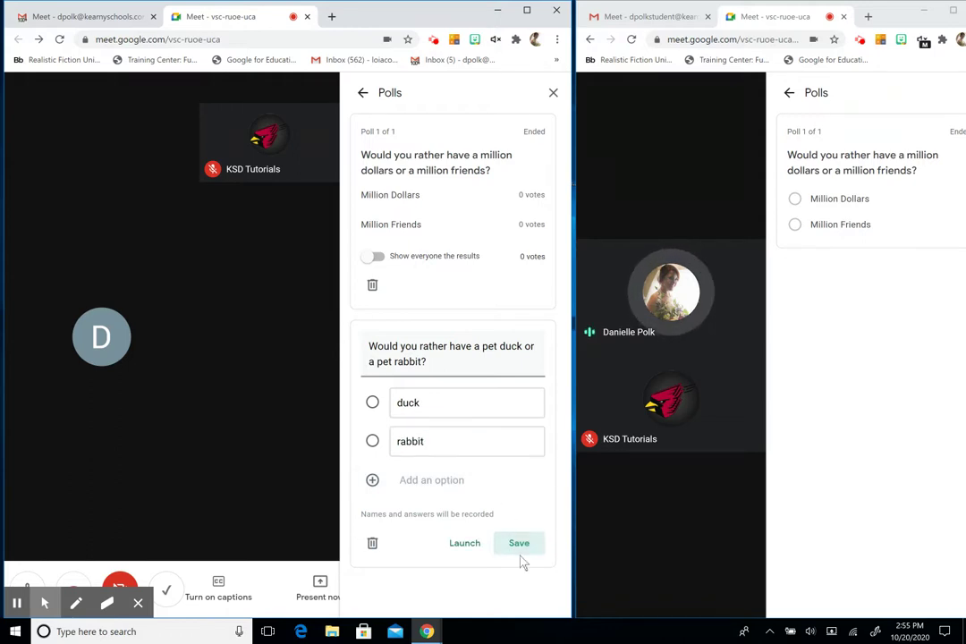
{"action": "left_click", "coordinate": [518, 550]}
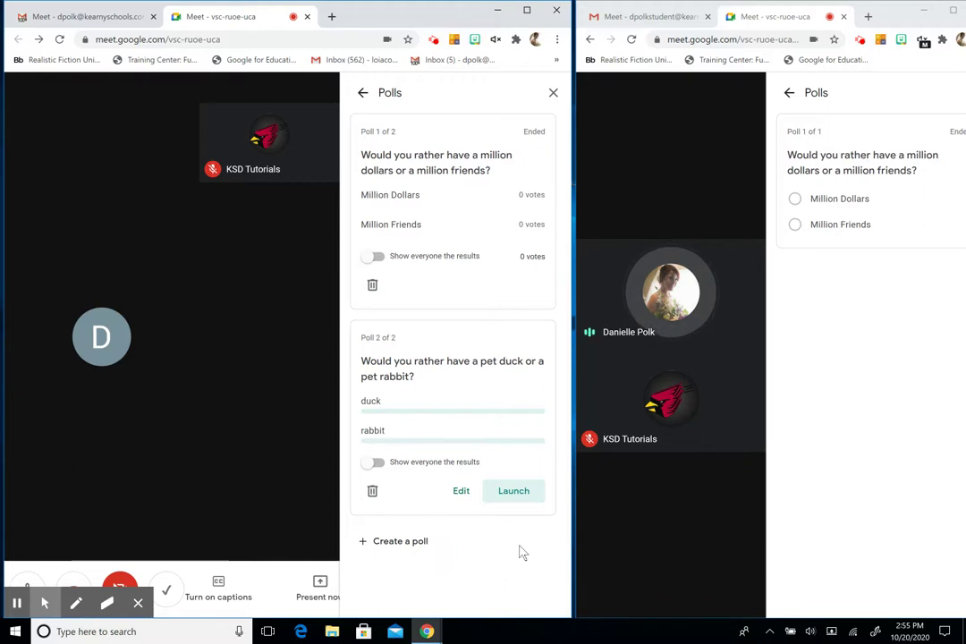
Check in the student's window whether the saved pet poll is listed, and return to the activities overview
{"action": "left_click", "coordinate": [790, 95]}
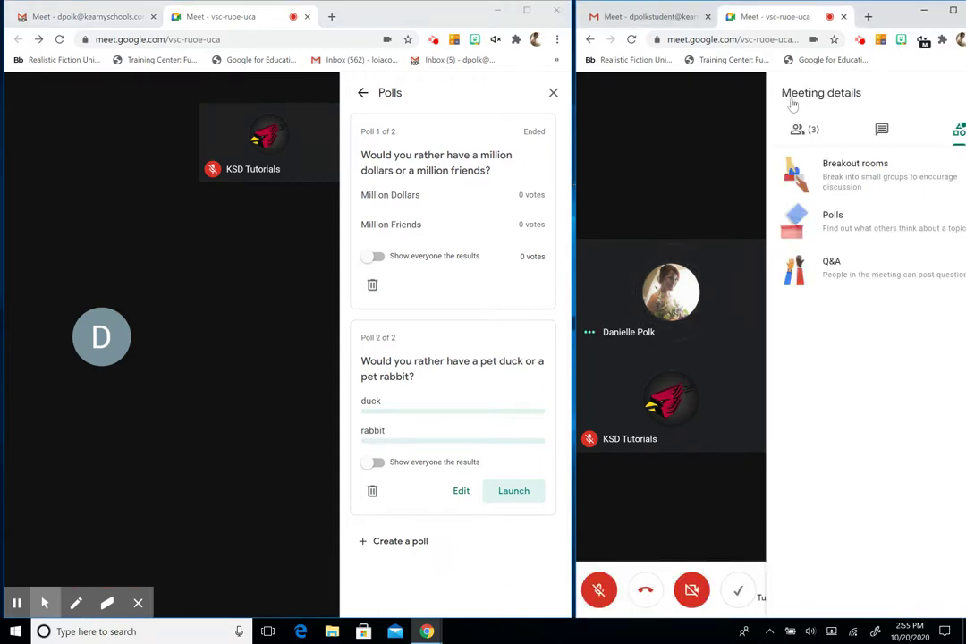
{"action": "left_click", "coordinate": [852, 217]}
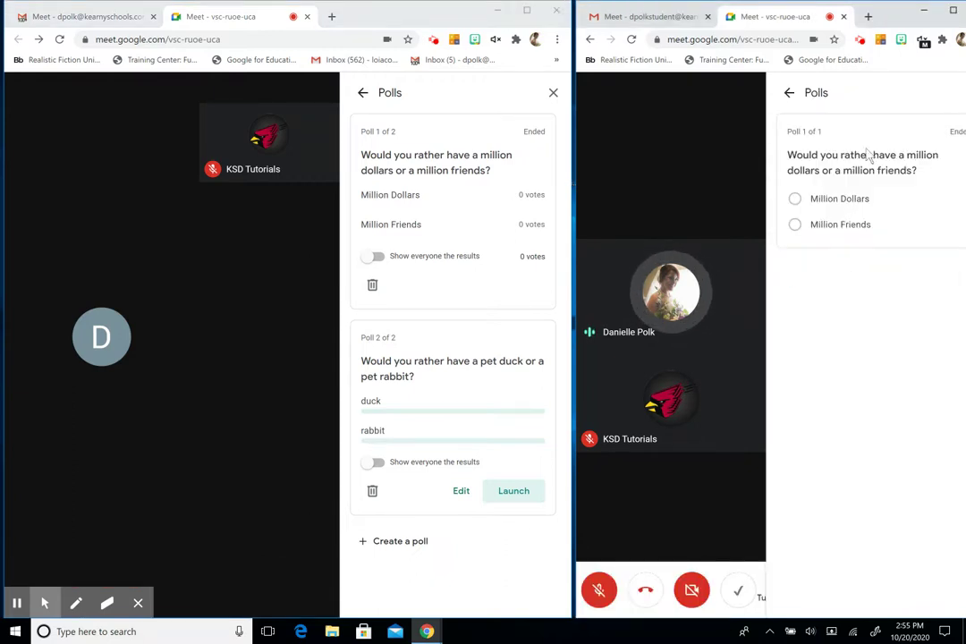
{"action": "left_click", "coordinate": [787, 93]}
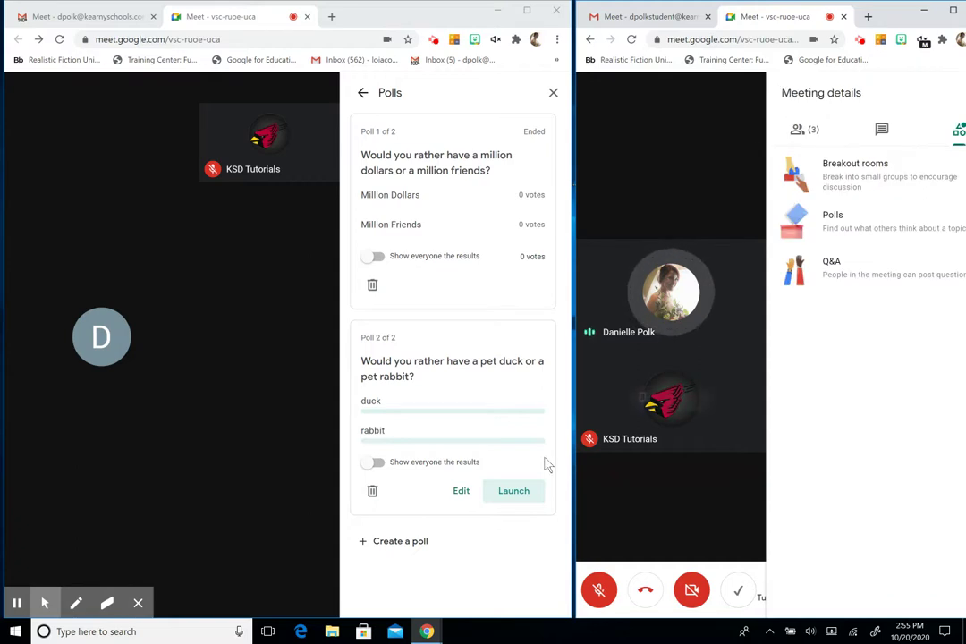
Launch the pet poll as host and vote for "rabbit" in the student's window
{"action": "left_click", "coordinate": [493, 498]}
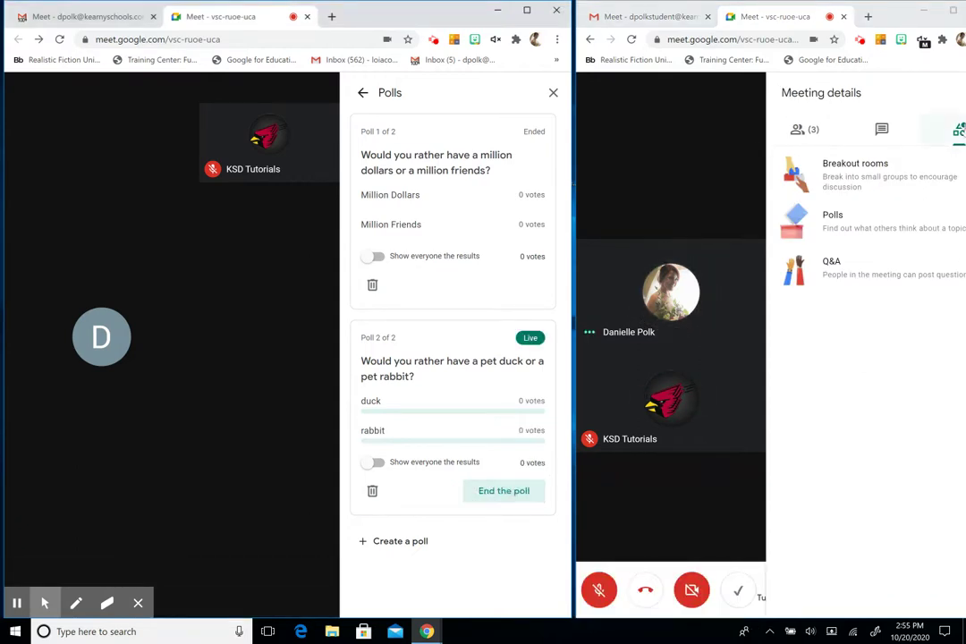
{"action": "left_click", "coordinate": [833, 215]}
{"action": "left_click", "coordinate": [795, 372]}
{"action": "left_click", "coordinate": [940, 410]}
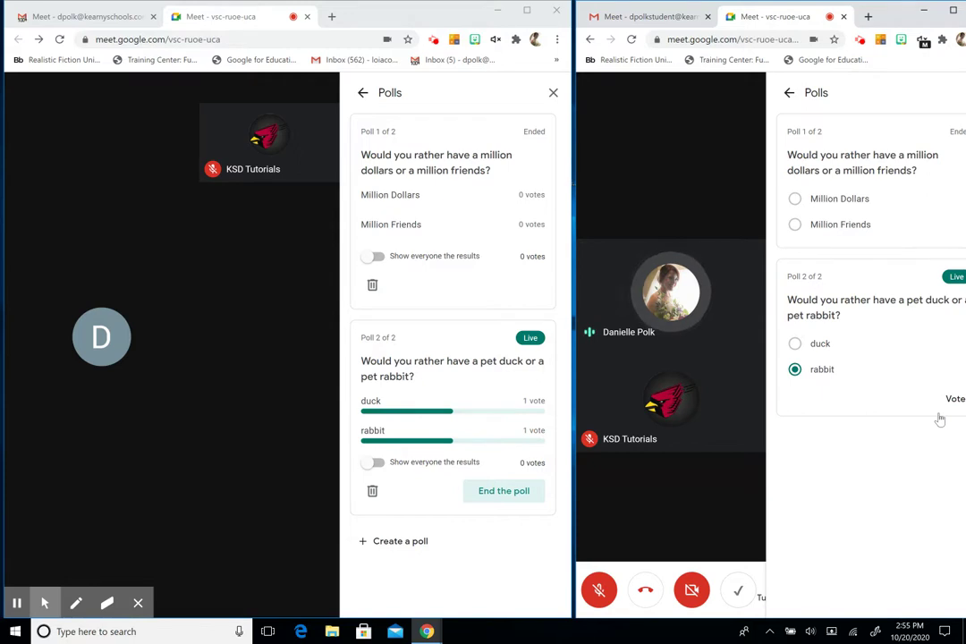
Show everyone the pet poll's results, end the poll and close the host's polls
{"action": "left_click", "coordinate": [379, 464]}
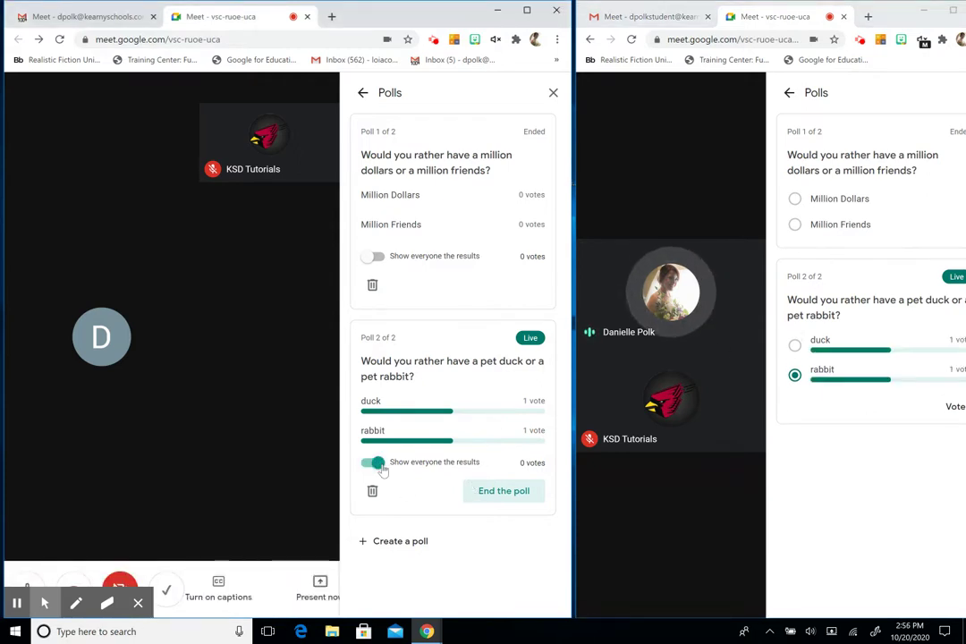
{"action": "left_click", "coordinate": [486, 499]}
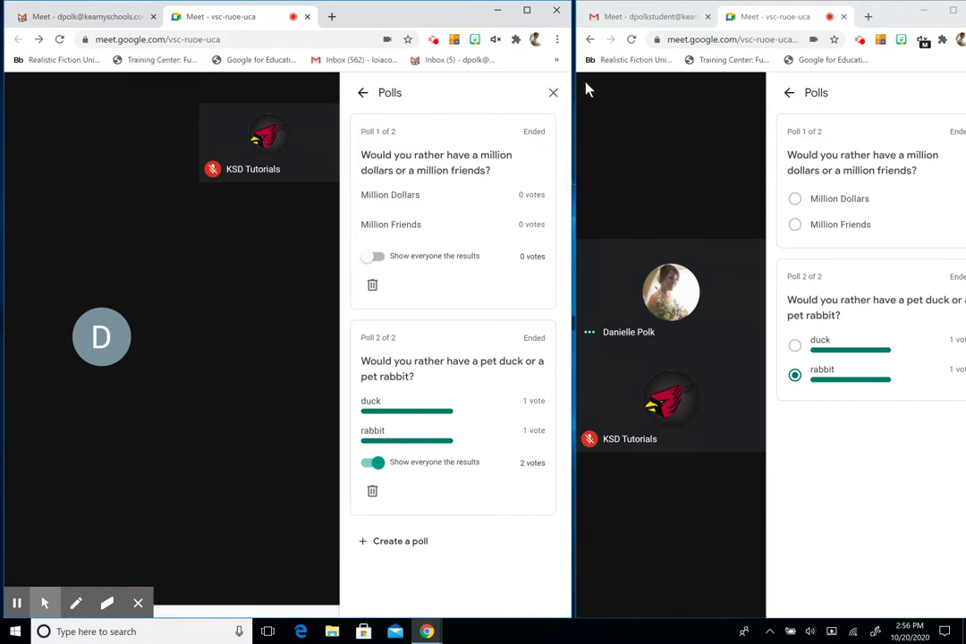
{"action": "left_click", "coordinate": [552, 92]}
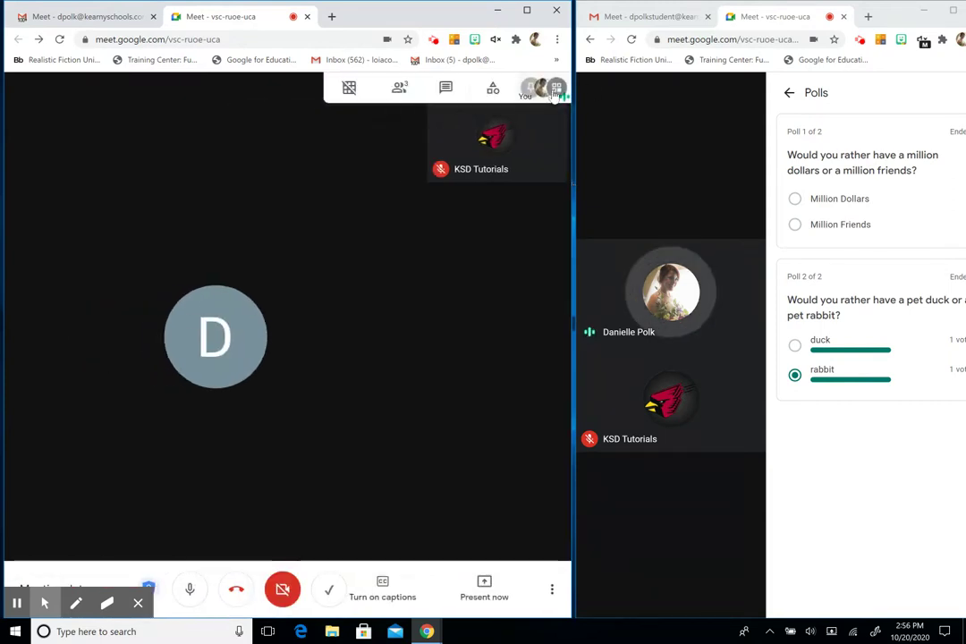
Set up breakout rooms from the host's activities, assigning the student account to Breakout 1 and KSD Tutorials to Breakout 2
{"action": "left_click", "coordinate": [493, 86]}
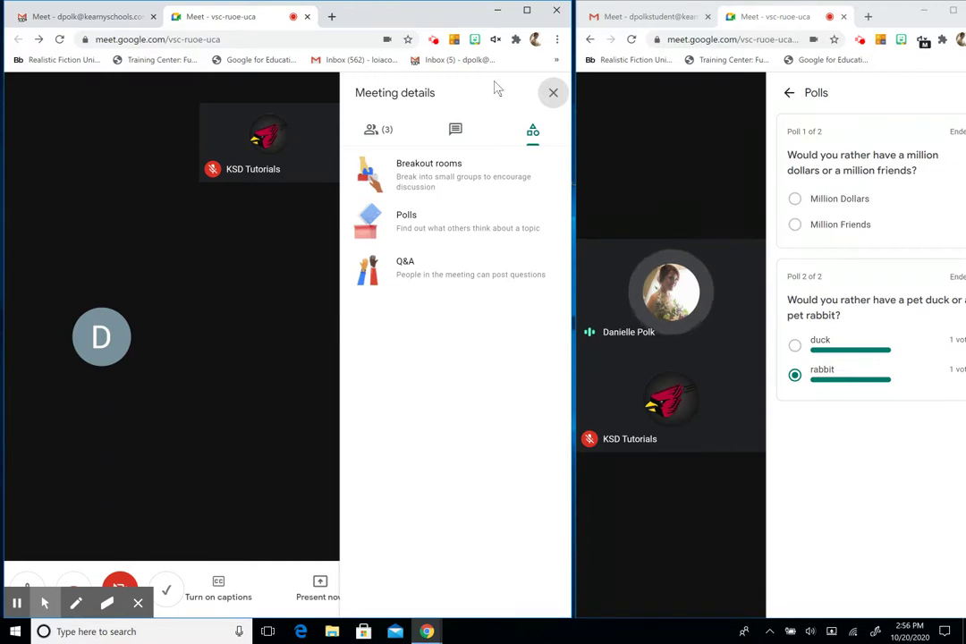
{"action": "left_click", "coordinate": [434, 187]}
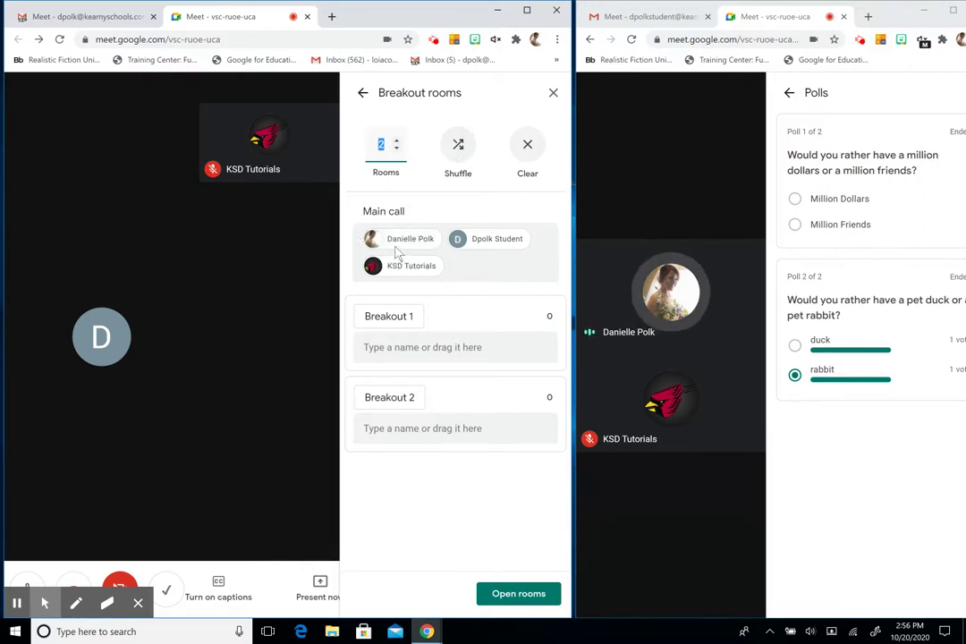
{"action": "mouse_move", "coordinate": [401, 247]}
{"action": "left_mouse_down"}
{"action": "mouse_move", "coordinate": [421, 251]}
{"action": "mouse_move", "coordinate": [452, 314]}
{"action": "mouse_move", "coordinate": [442, 364]}
{"action": "mouse_move", "coordinate": [380, 261]}
{"action": "mouse_move", "coordinate": [407, 241]}
{"action": "left_mouse_up"}
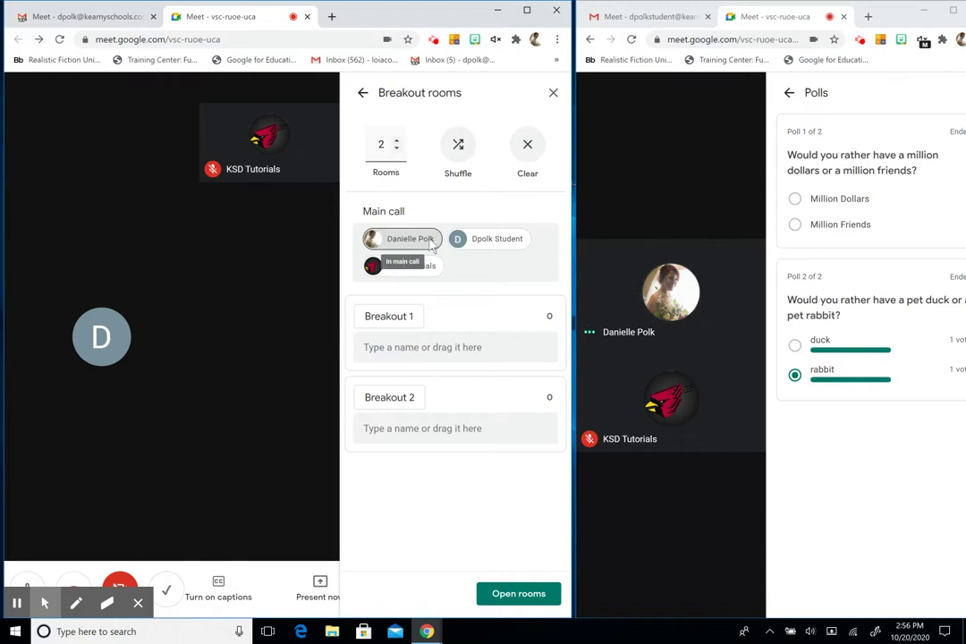
{"action": "left_click_drag", "start_coordinate": [490, 239], "coordinate": [438, 354]}
{"action": "left_click_drag", "start_coordinate": [492, 242], "coordinate": [417, 434]}
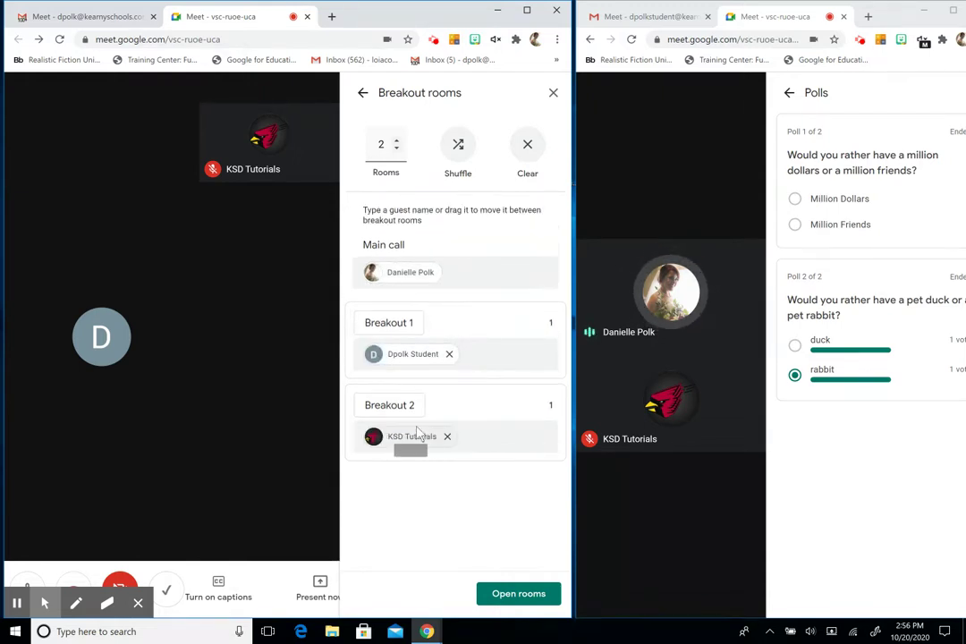
Add the host to Breakout 1 and shuffle the participants between the rooms, leaving the host in the main call
{"action": "left_click_drag", "start_coordinate": [423, 273], "coordinate": [500, 350]}
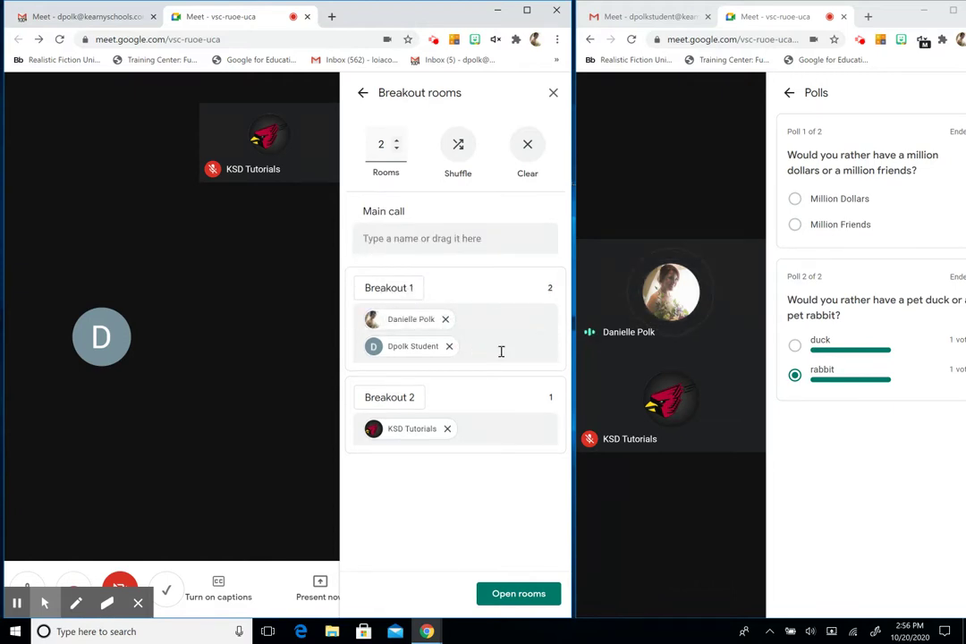
{"action": "left_click", "coordinate": [459, 145]}
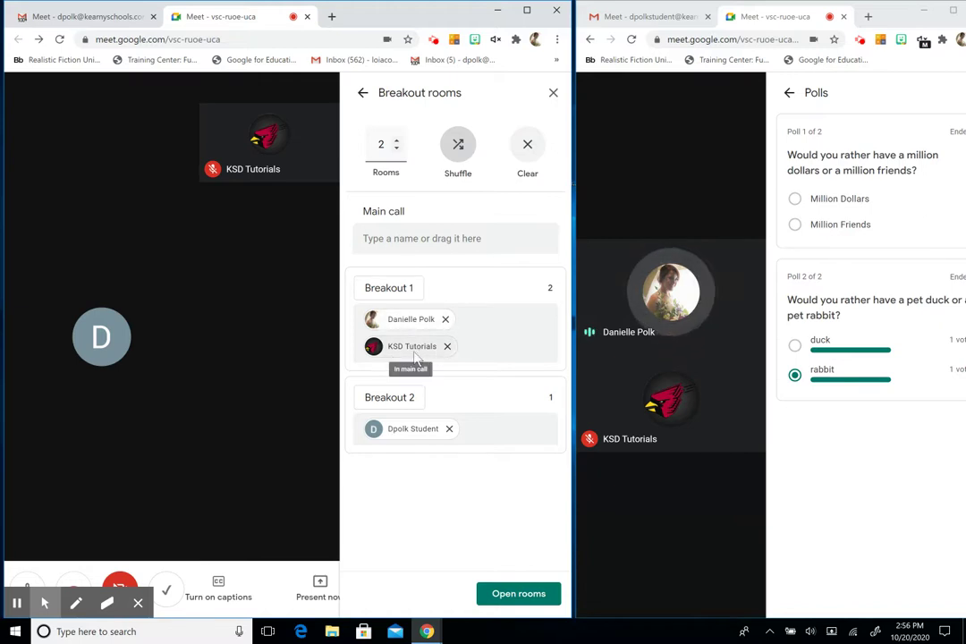
{"action": "left_click_drag", "start_coordinate": [391, 327], "coordinate": [401, 236]}
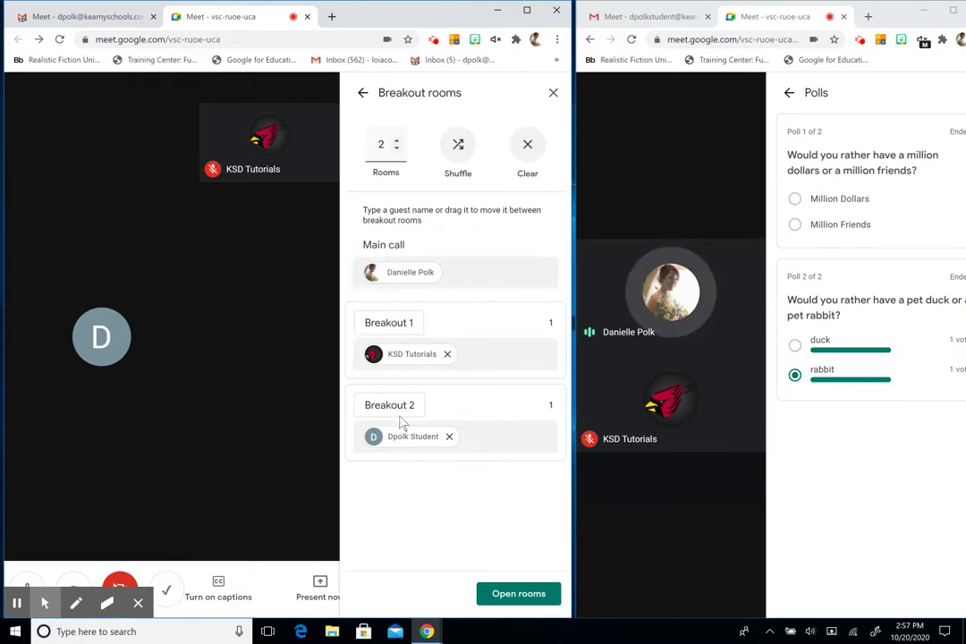
Increase the number of breakout rooms to 5 and reduce it back to 2
{"action": "left_click", "coordinate": [396, 143]}
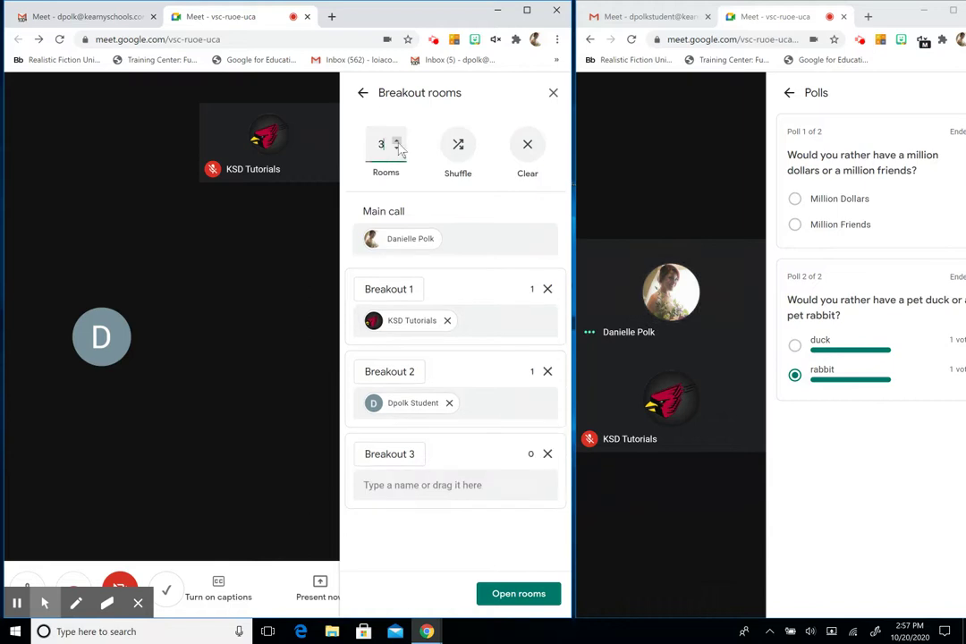
{"action": "left_click", "coordinate": [396, 143]}
{"action": "left_click", "coordinate": [396, 143]}
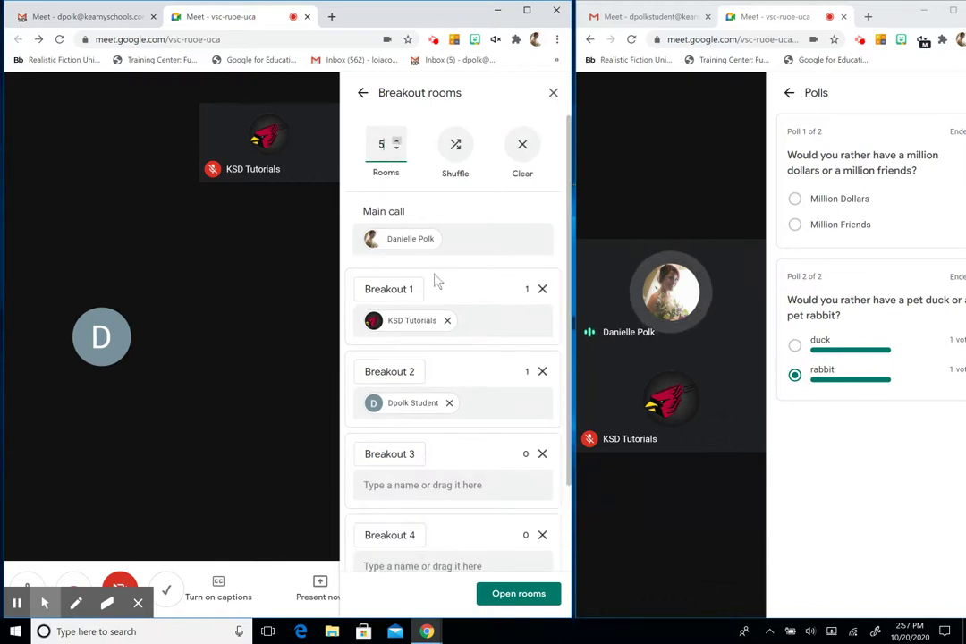
{"action": "left_click", "coordinate": [398, 152]}
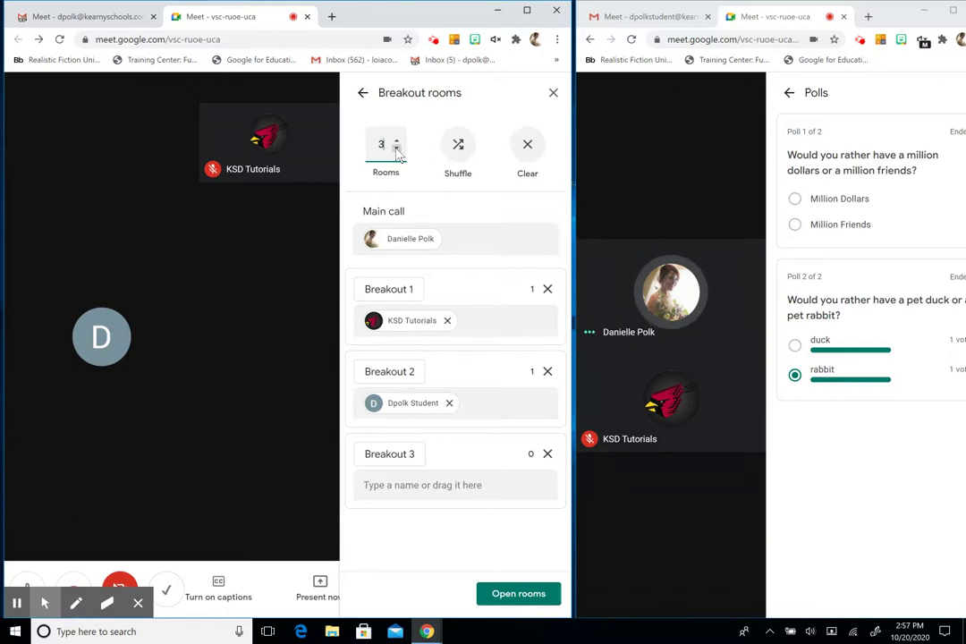
{"action": "left_click", "coordinate": [398, 152]}
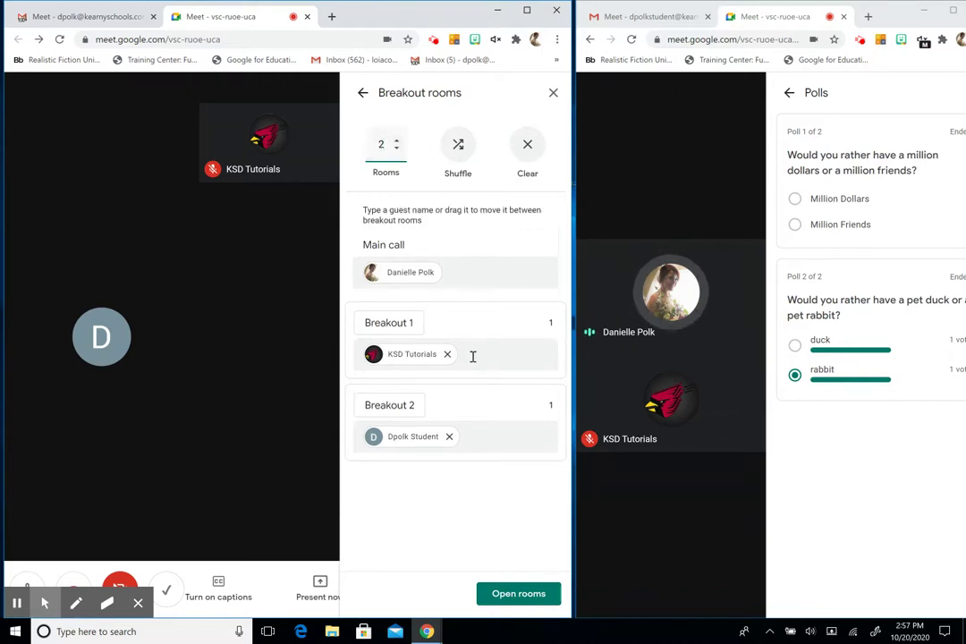
Open the breakout rooms and join Breakout 2 in the student's window, dismissing the class list save and the attendance dialogs
{"action": "left_click", "coordinate": [502, 604]}
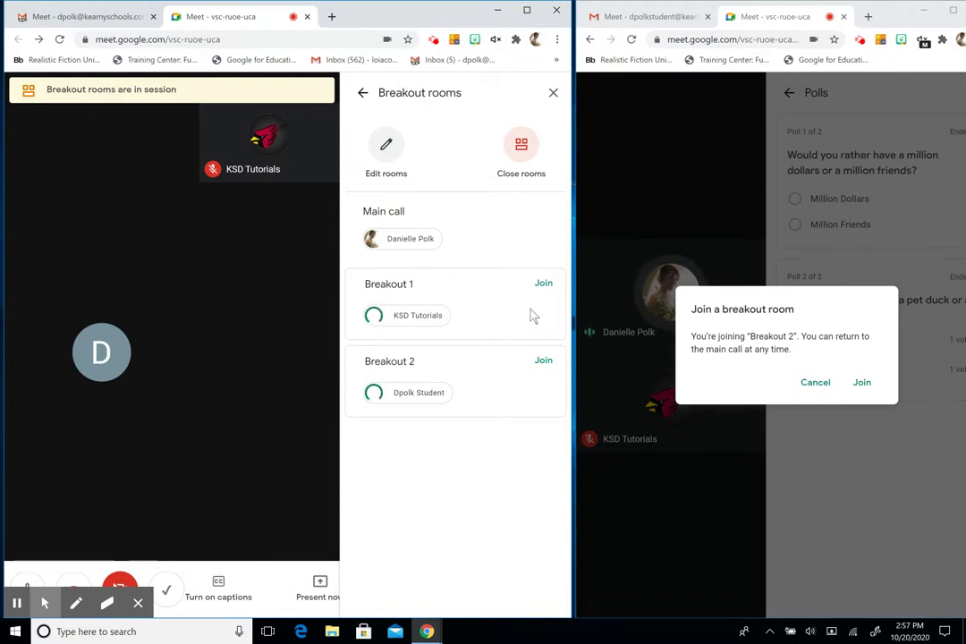
{"action": "left_click", "coordinate": [861, 383]}
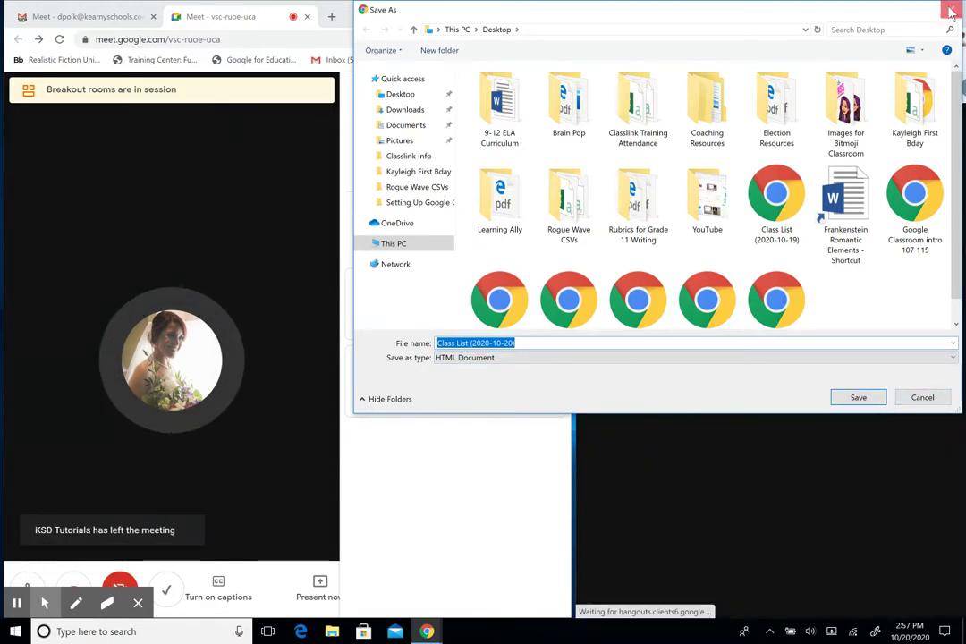
{"action": "left_click", "coordinate": [951, 11]}
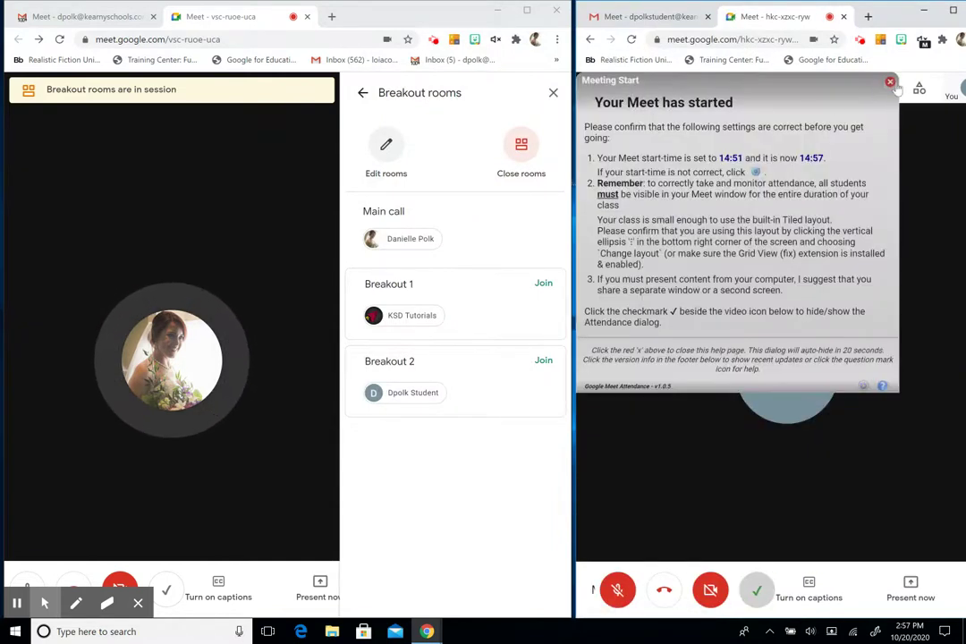
{"action": "left_click", "coordinate": [890, 82]}
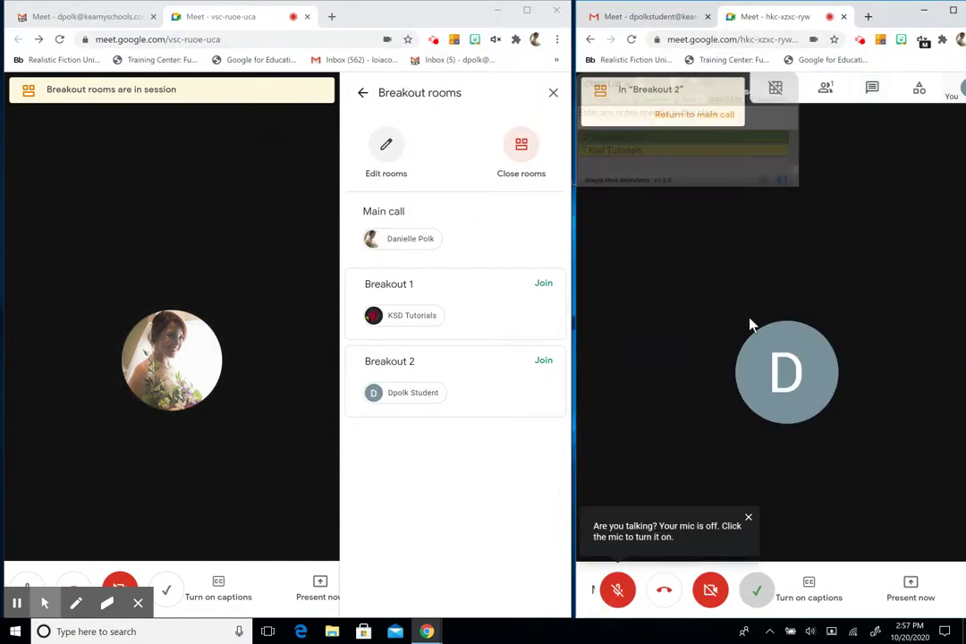
{"action": "left_click", "coordinate": [755, 590]}
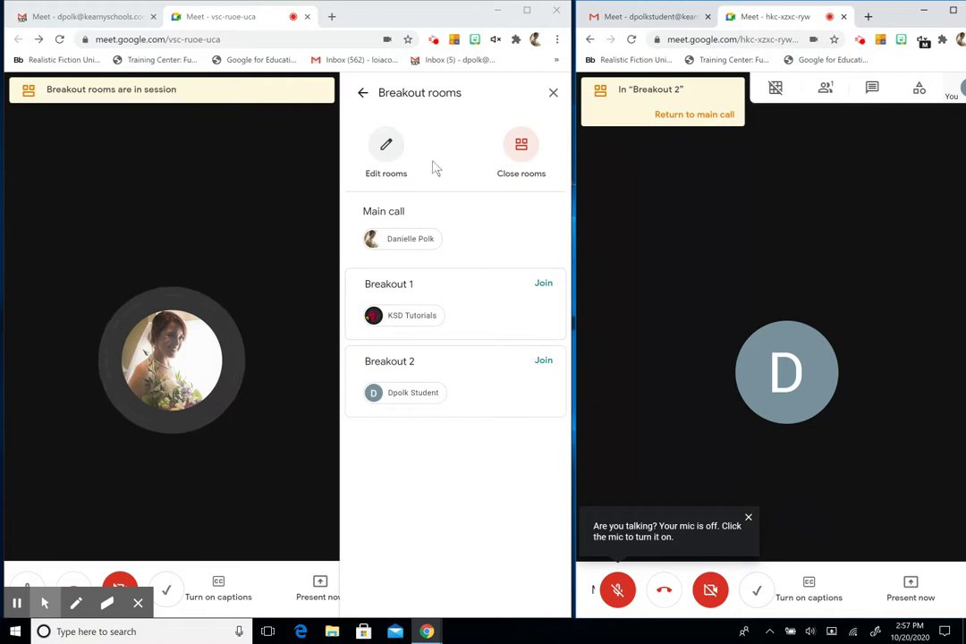
Clear all assignments of the running breakout rooms, and leave the edit without saving it
{"action": "left_click", "coordinate": [387, 156]}
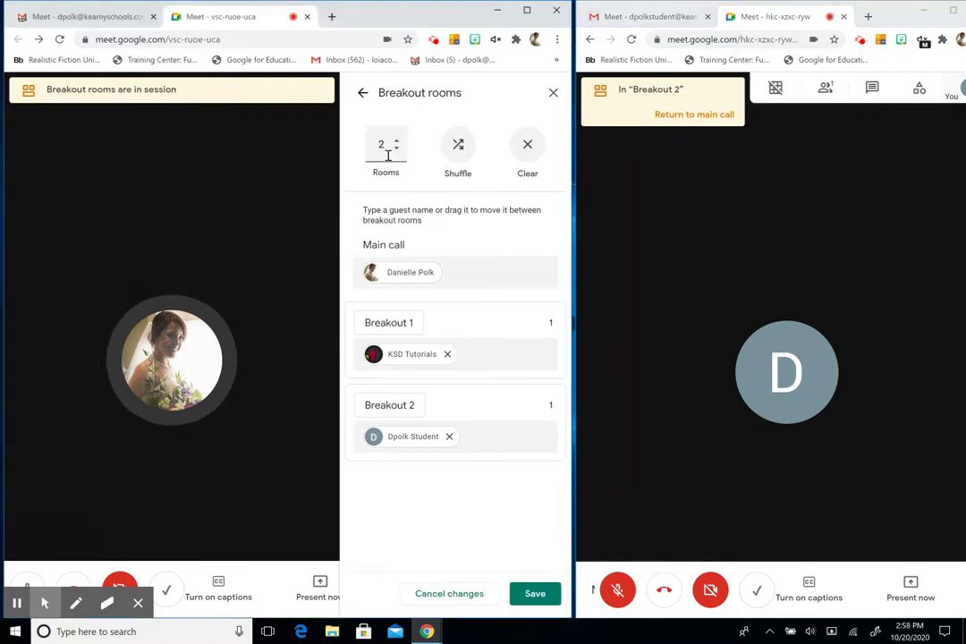
{"action": "left_click", "coordinate": [526, 150]}
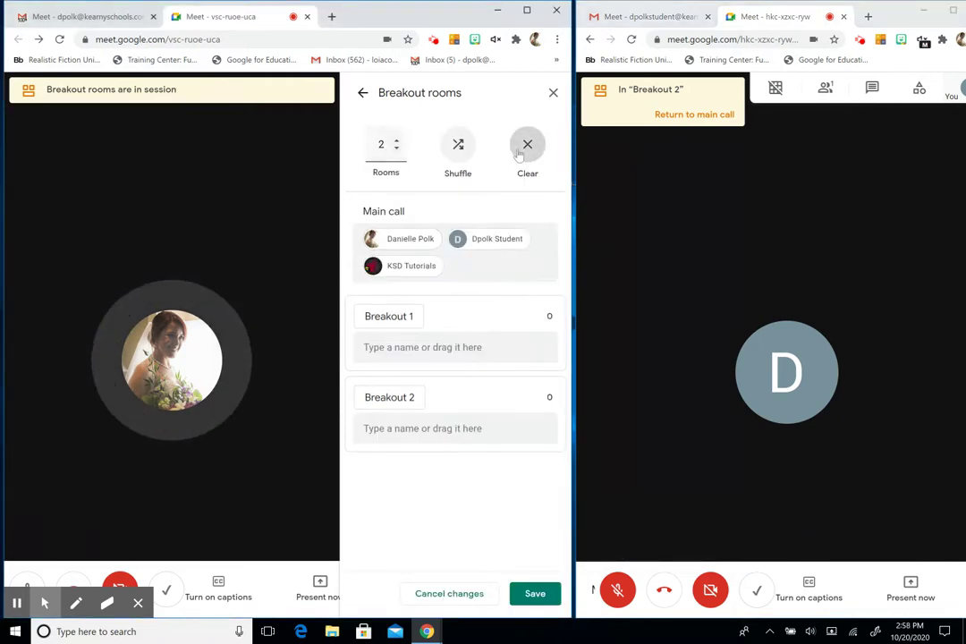
{"action": "left_click", "coordinate": [361, 89]}
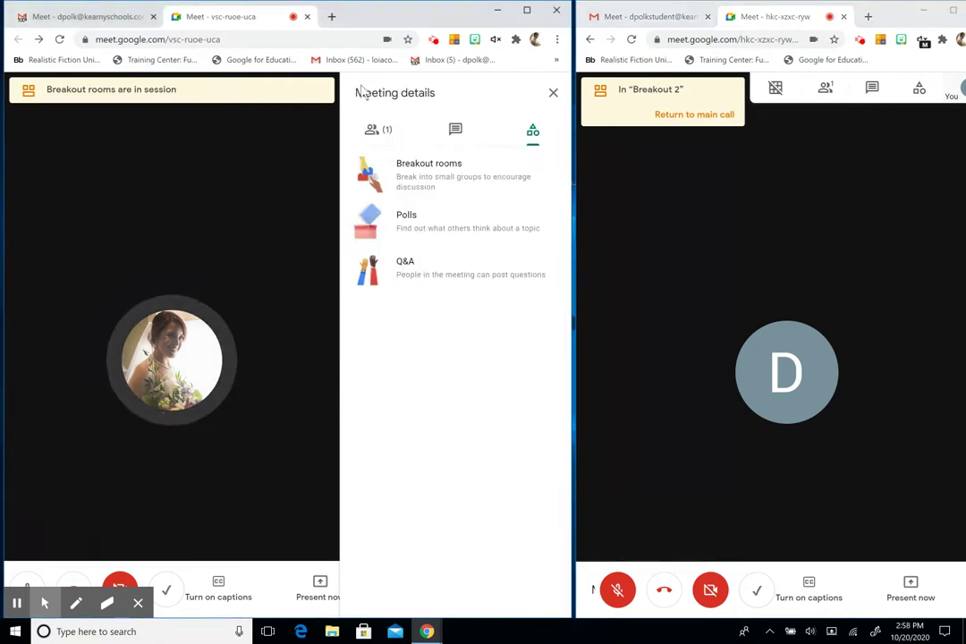
{"action": "left_click", "coordinate": [441, 181]}
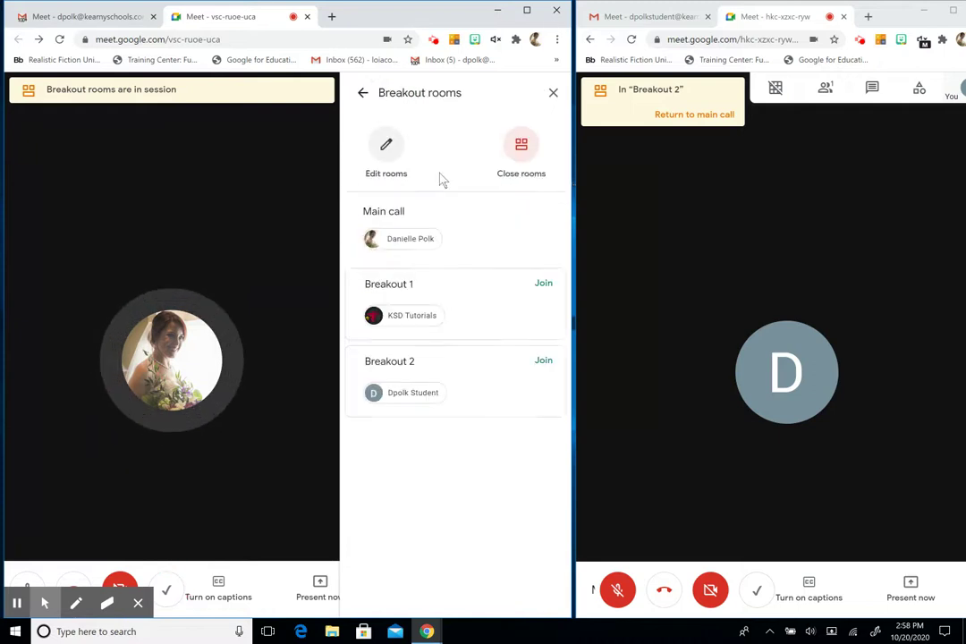
Close all breakout rooms as host and return to the main call in the student's window
{"action": "left_click", "coordinate": [524, 150]}
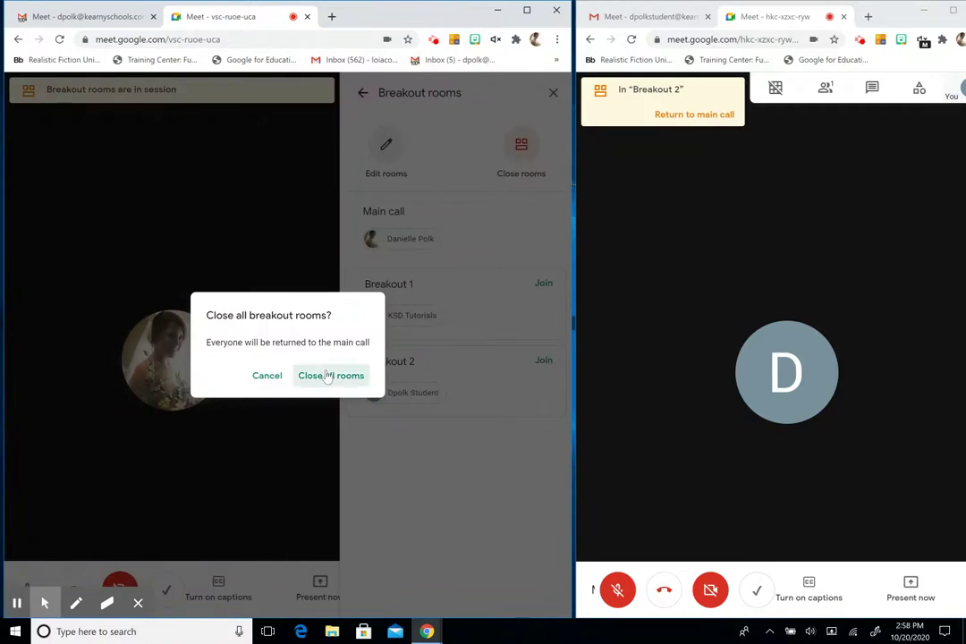
{"action": "left_click", "coordinate": [329, 375]}
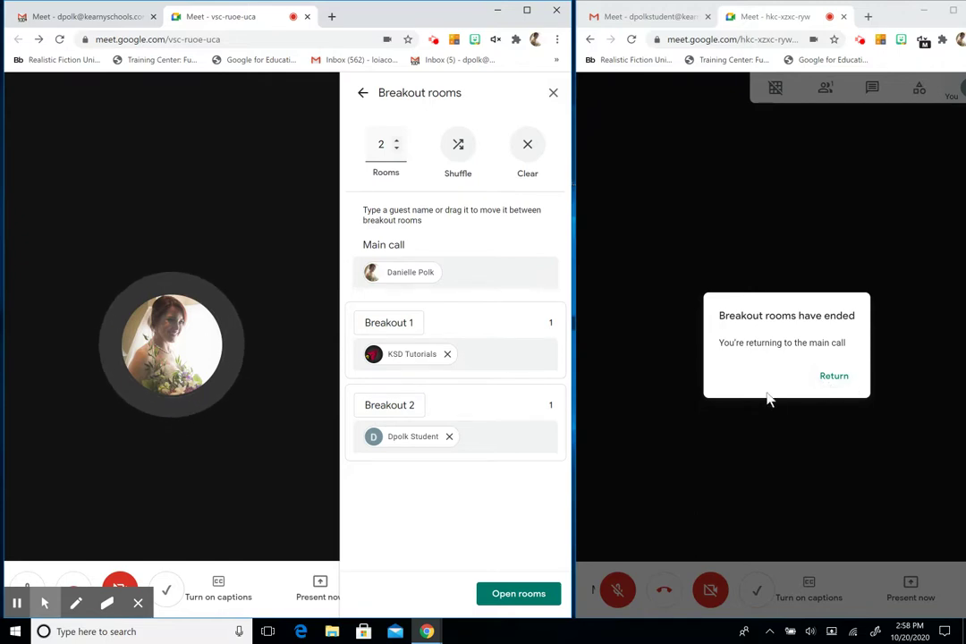
{"action": "left_click", "coordinate": [824, 377]}
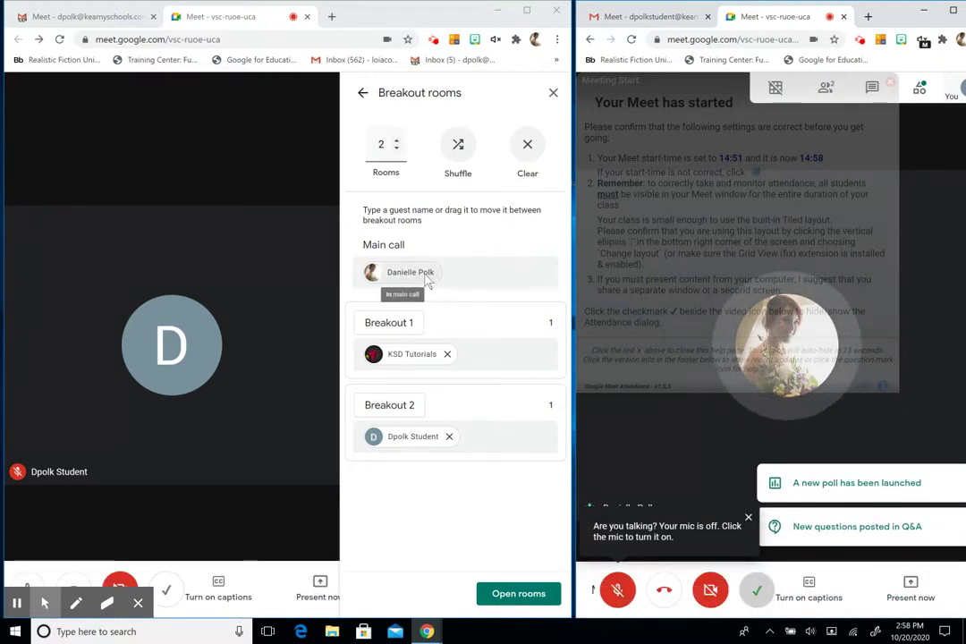
Reopen the breakout rooms with the host added to Breakout 2, and join it in both windows without saving the class list
{"action": "left_click_drag", "start_coordinate": [420, 280], "coordinate": [488, 437]}
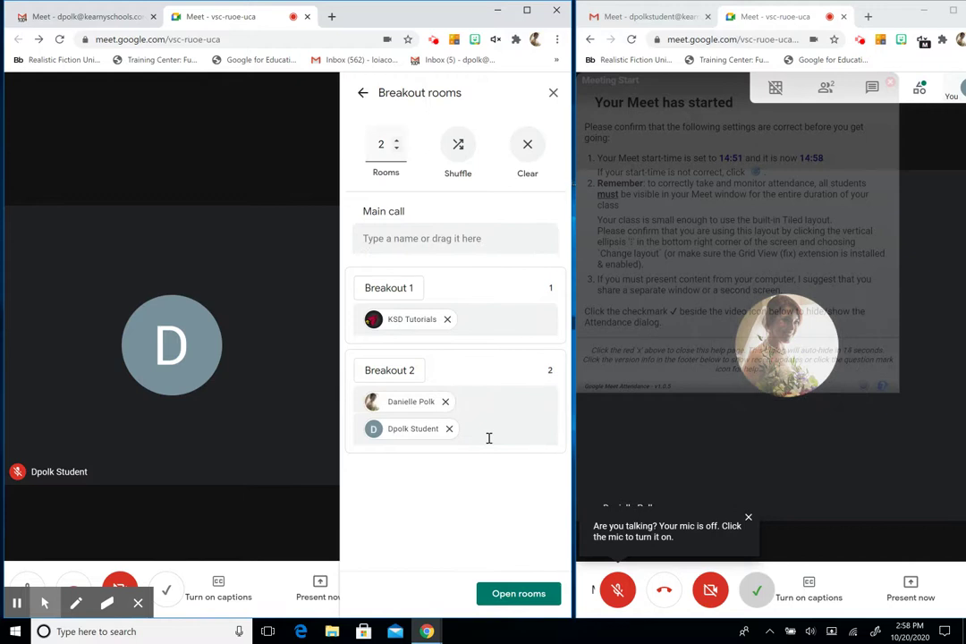
{"action": "left_click", "coordinate": [501, 593]}
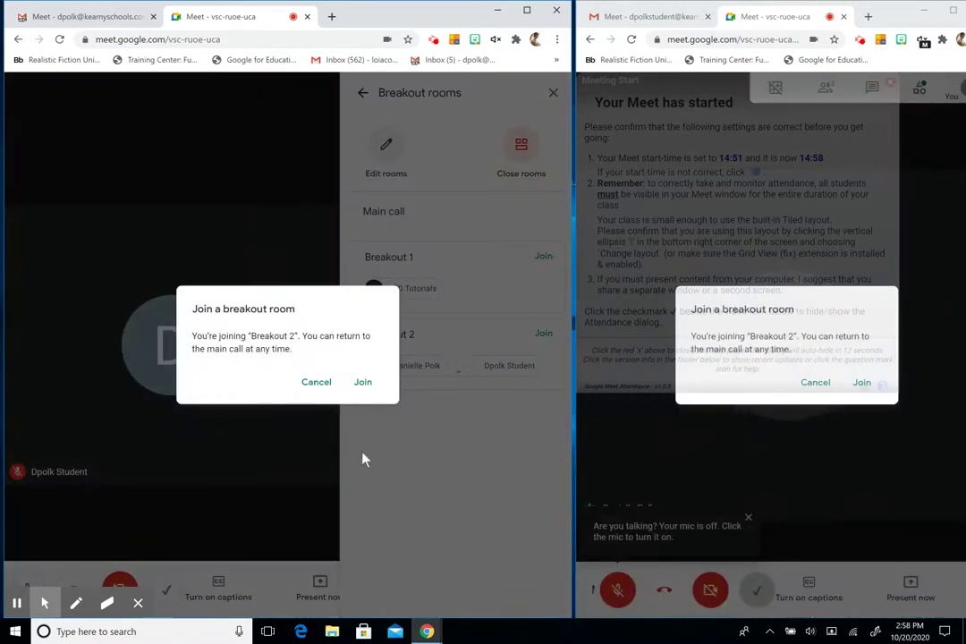
{"action": "left_click", "coordinate": [362, 383]}
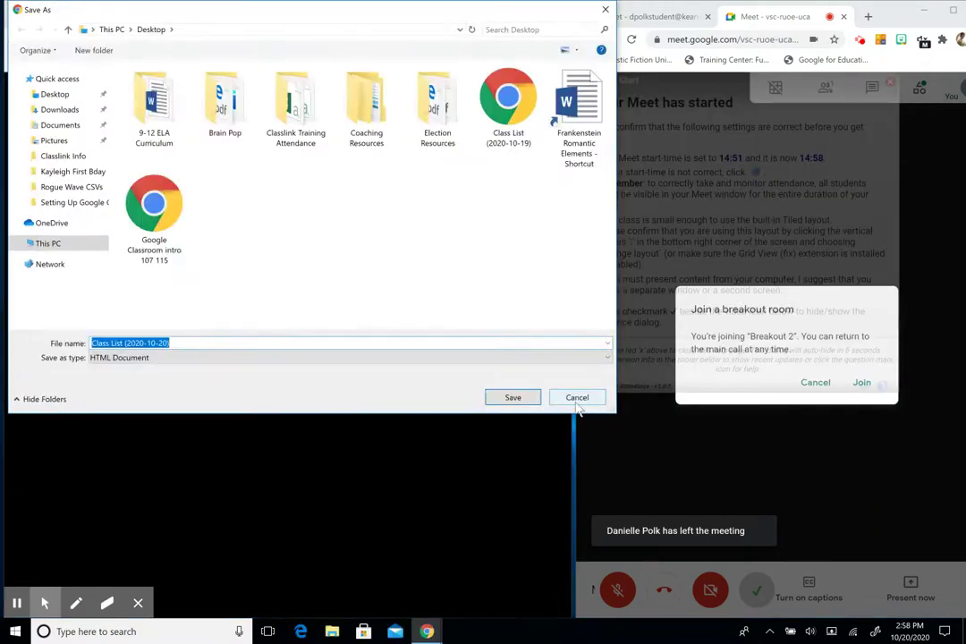
{"action": "left_click", "coordinate": [576, 399]}
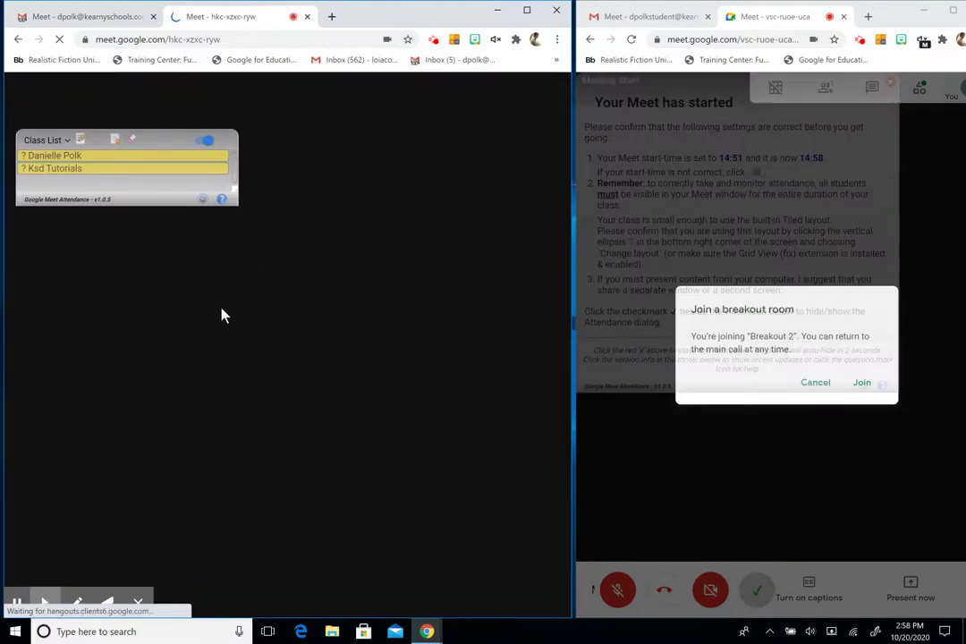
{"action": "left_click", "coordinate": [392, 94]}
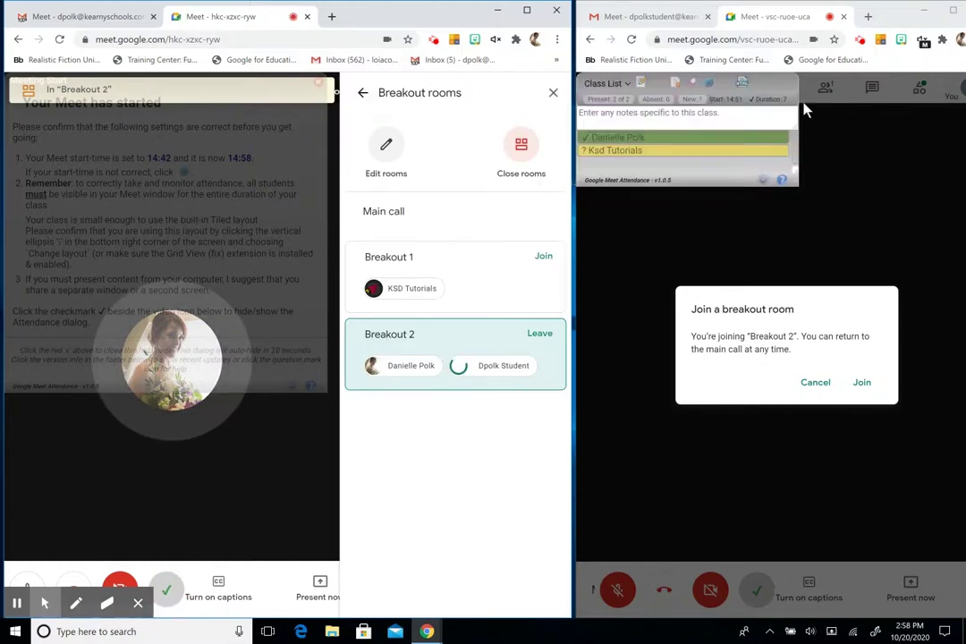
{"action": "left_click", "coordinate": [861, 381]}
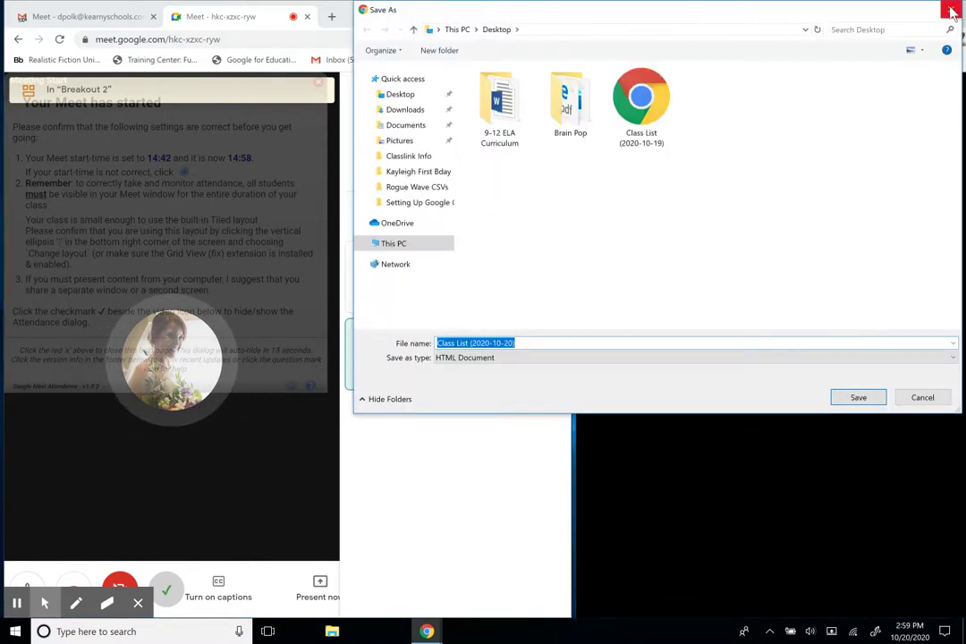
{"action": "left_click", "coordinate": [950, 10]}
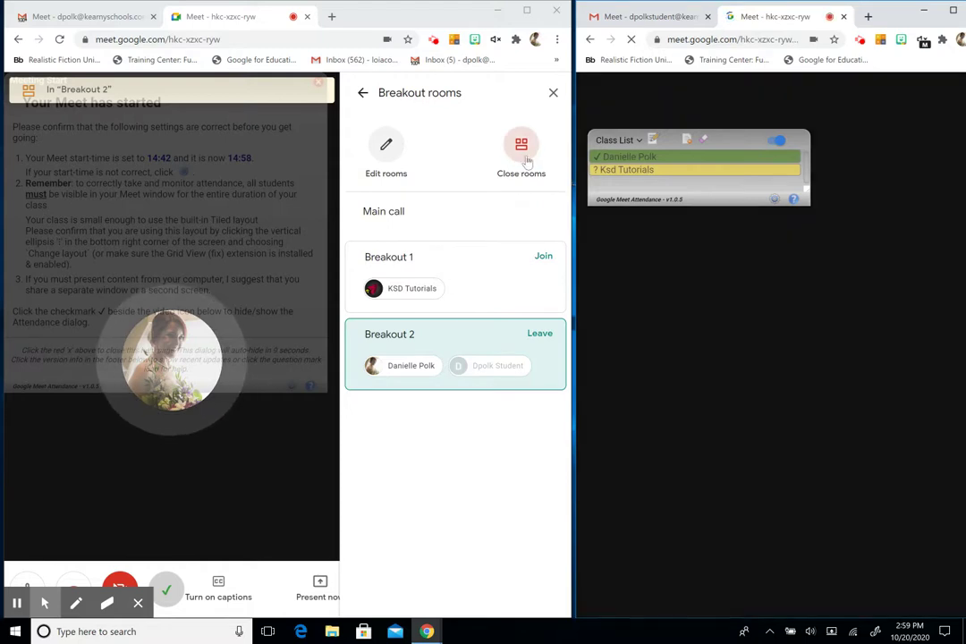
Close all breakout rooms as host to bring everyone back to the main call
{"action": "left_click", "coordinate": [526, 159]}
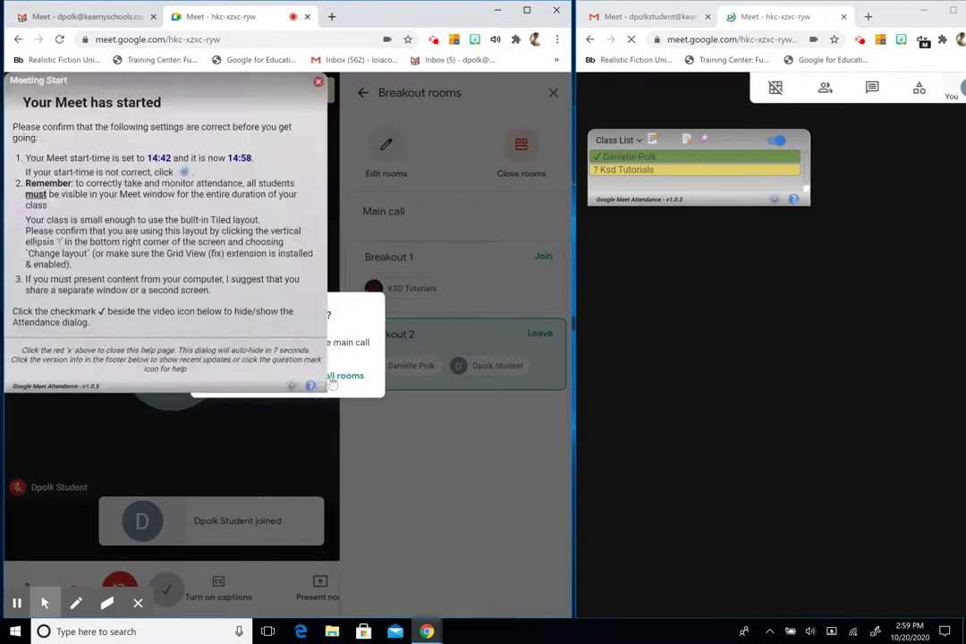
{"action": "left_click", "coordinate": [365, 380]}
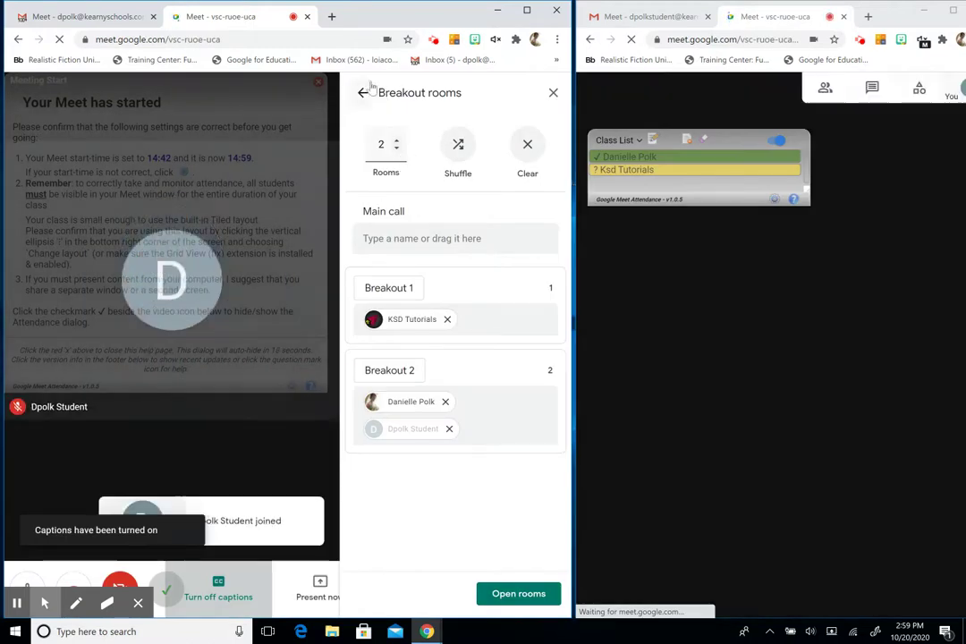
Look at the Q&A in the host's activities and close the meeting details
{"action": "left_click", "coordinate": [363, 93]}
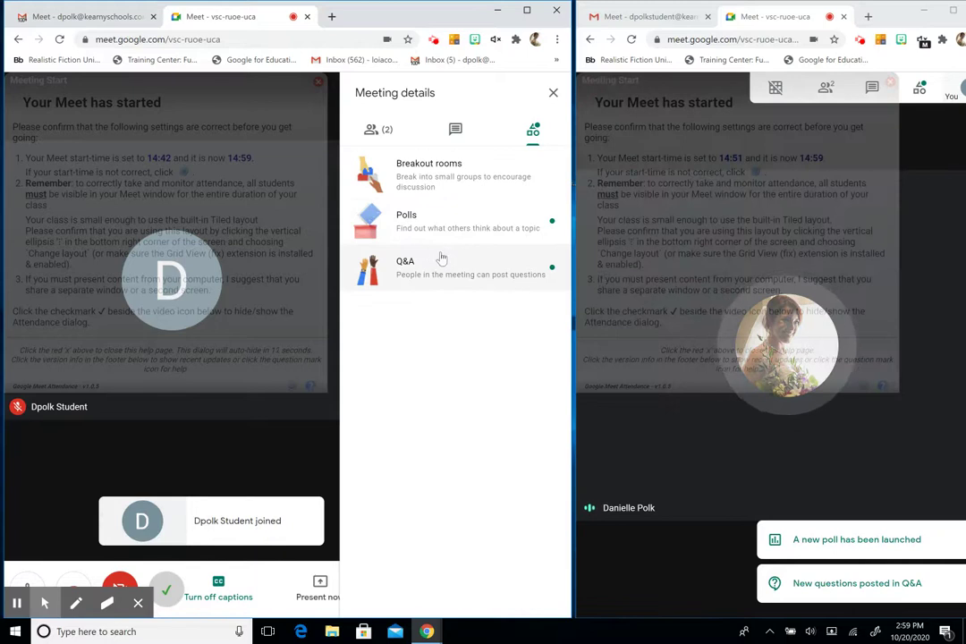
{"action": "left_click", "coordinate": [447, 280]}
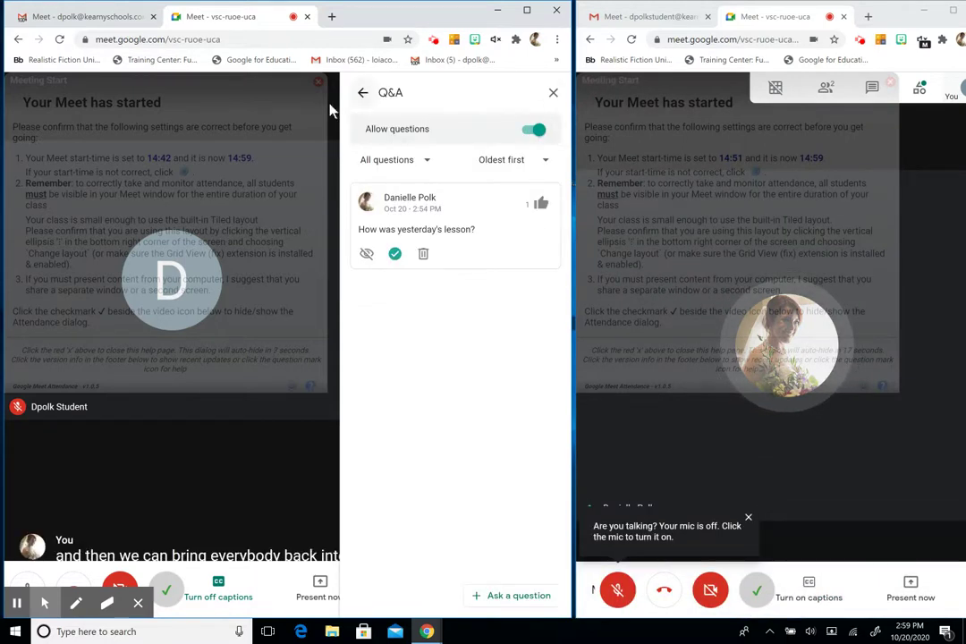
{"action": "left_click", "coordinate": [554, 93]}
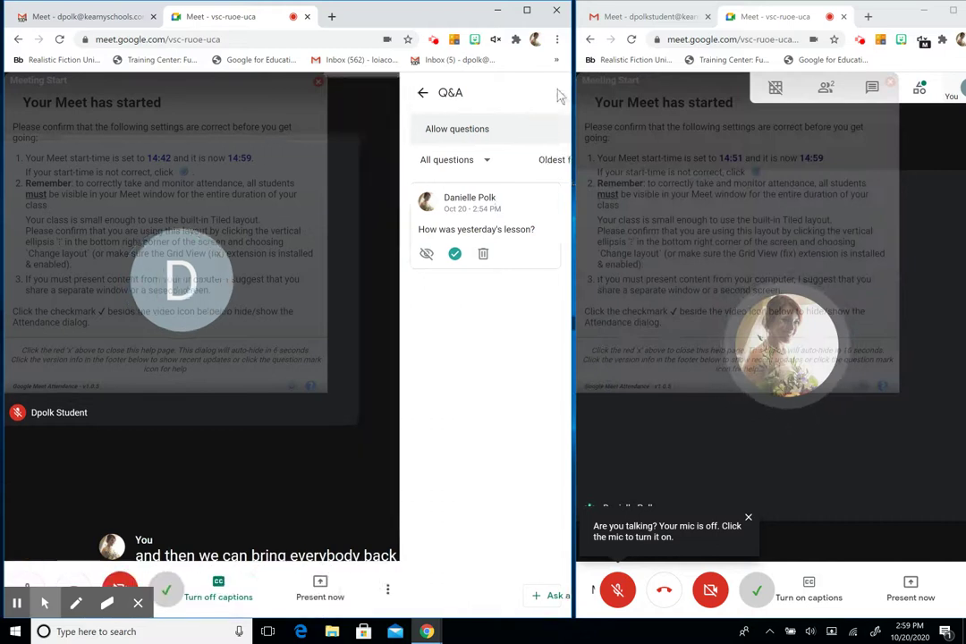